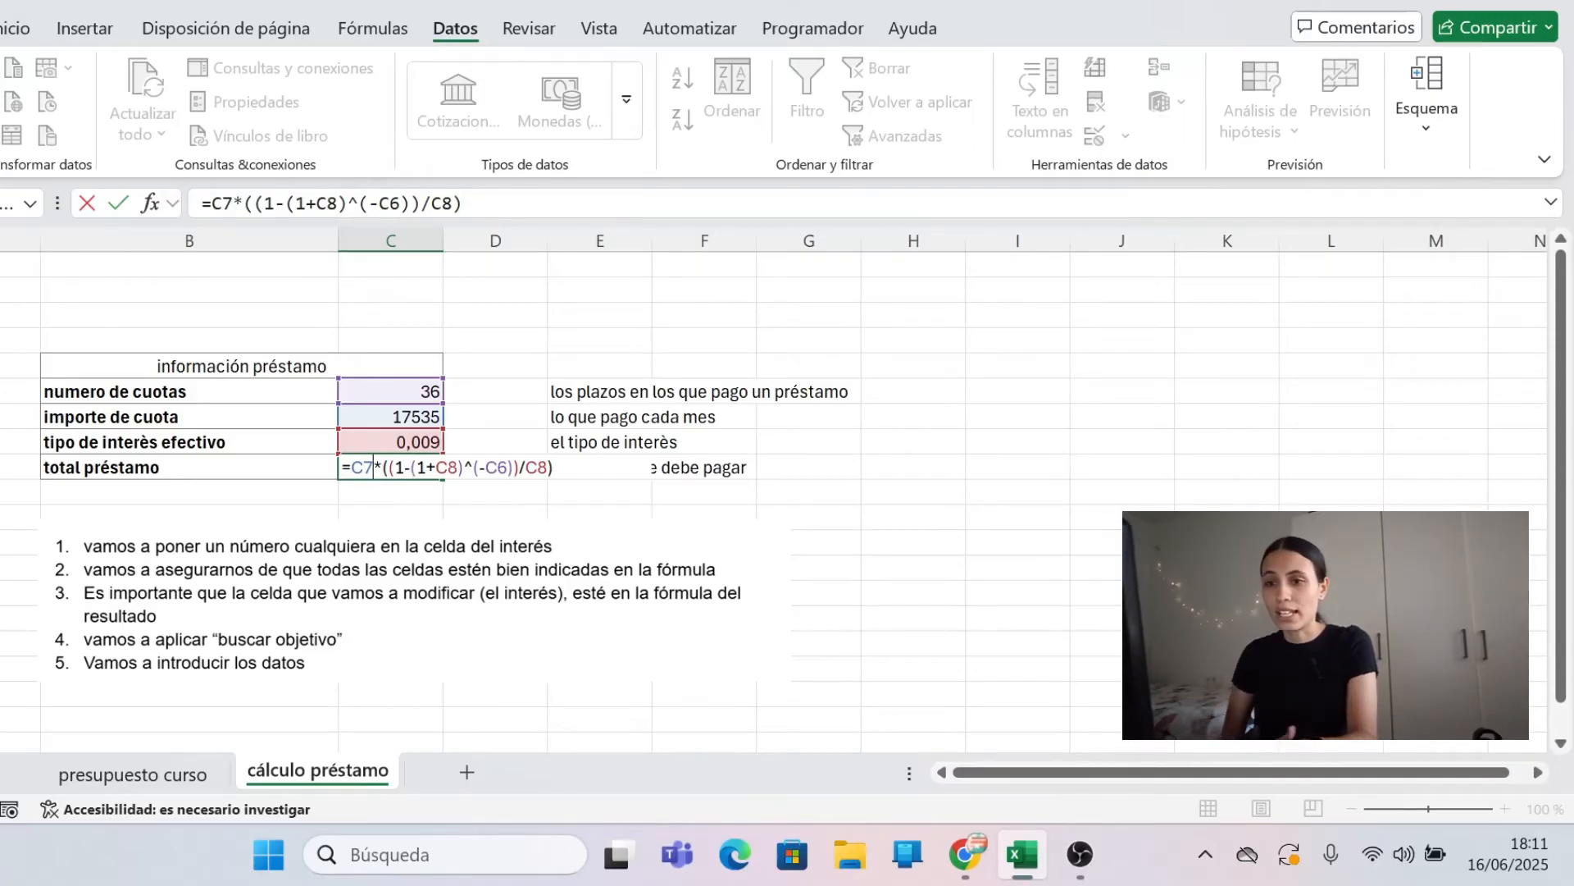
# Review the loan total formula in C9 and the instalment cells it refers to.
pyautogui.press('Return')
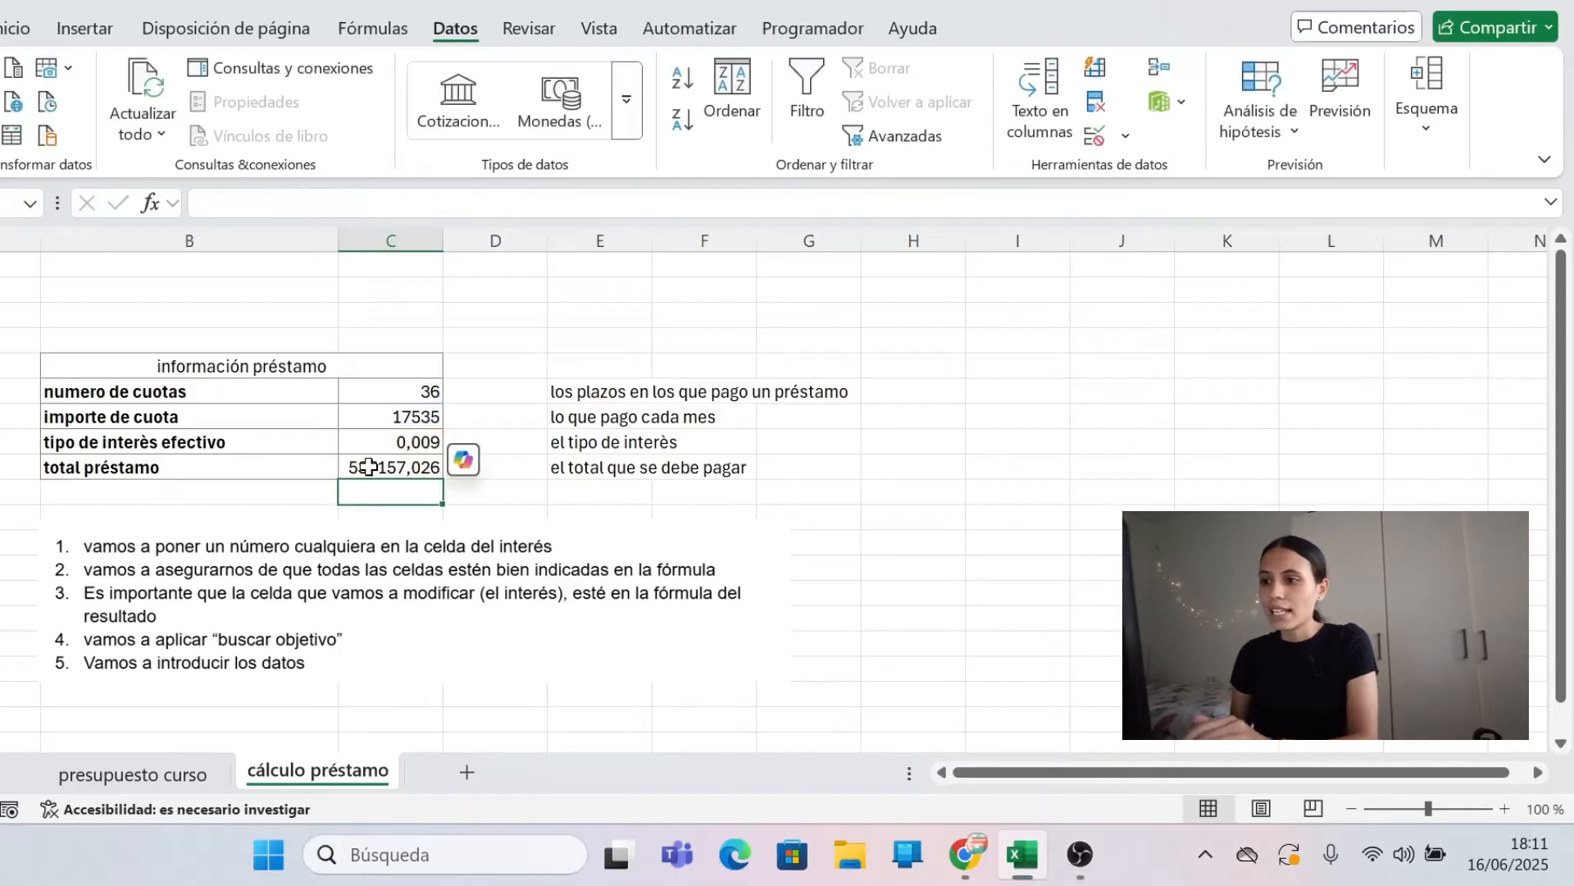
pyautogui.doubleClick(368, 467)
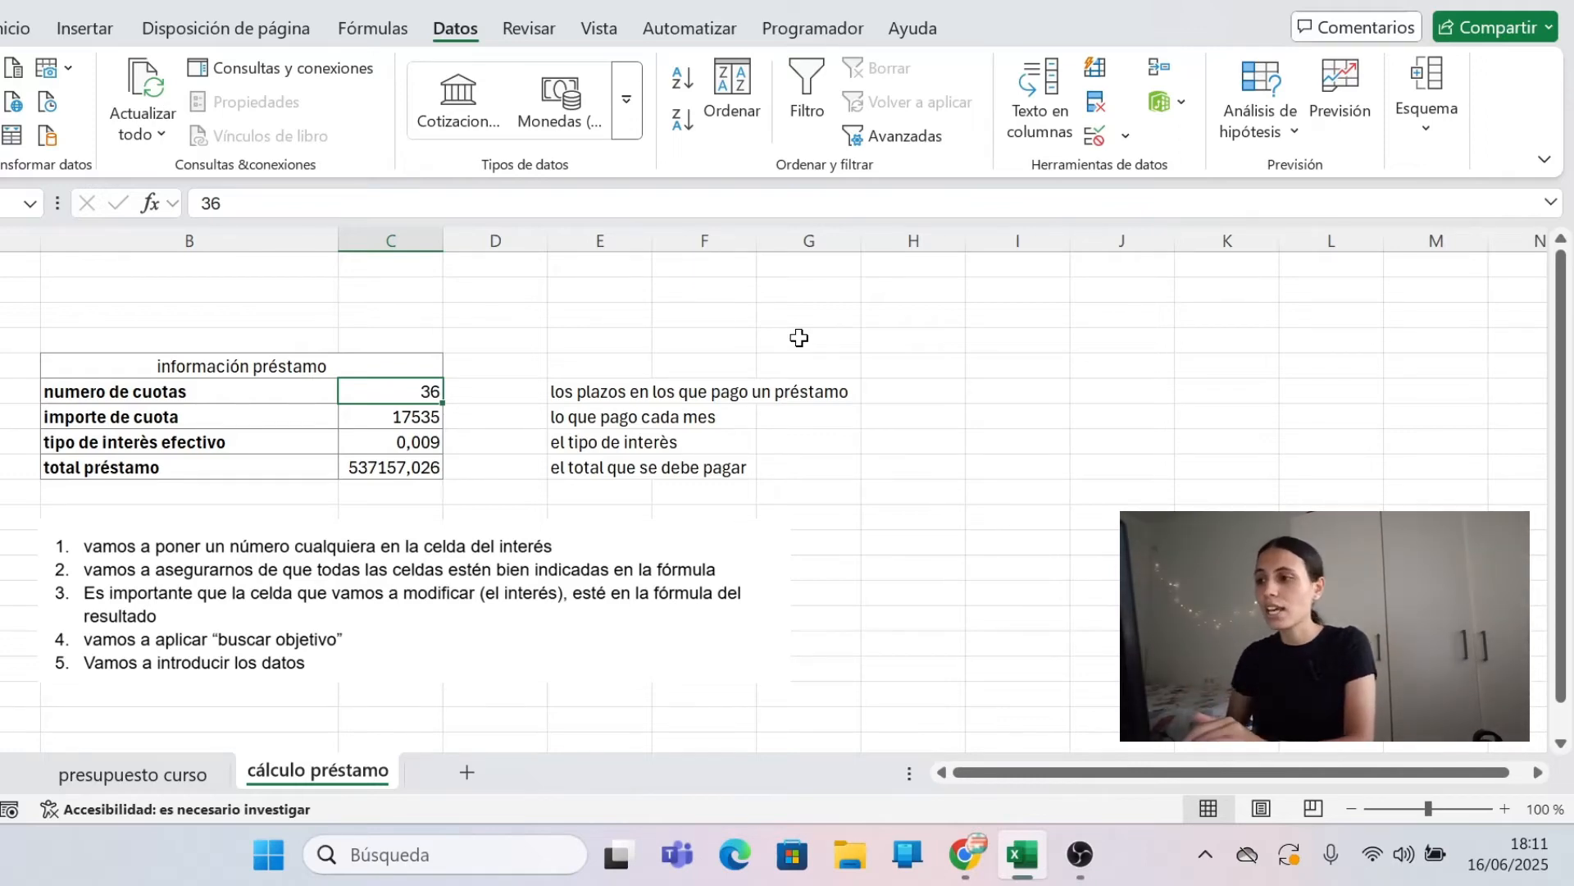
pyautogui.click(429, 421)
pyautogui.doubleClick(476, 420)
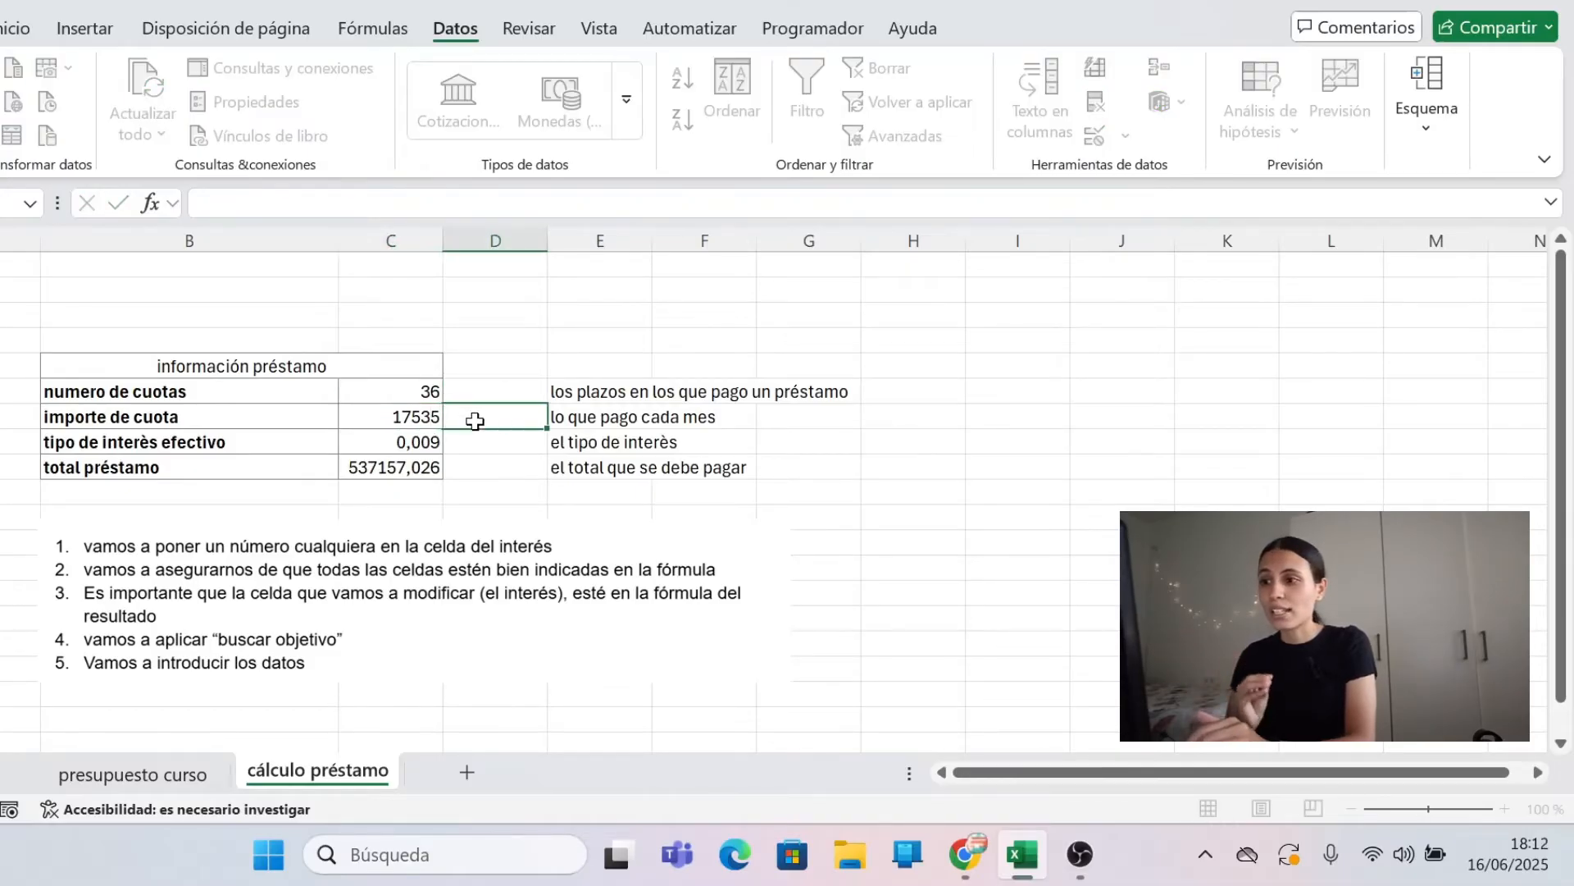
pyautogui.press('Escape')
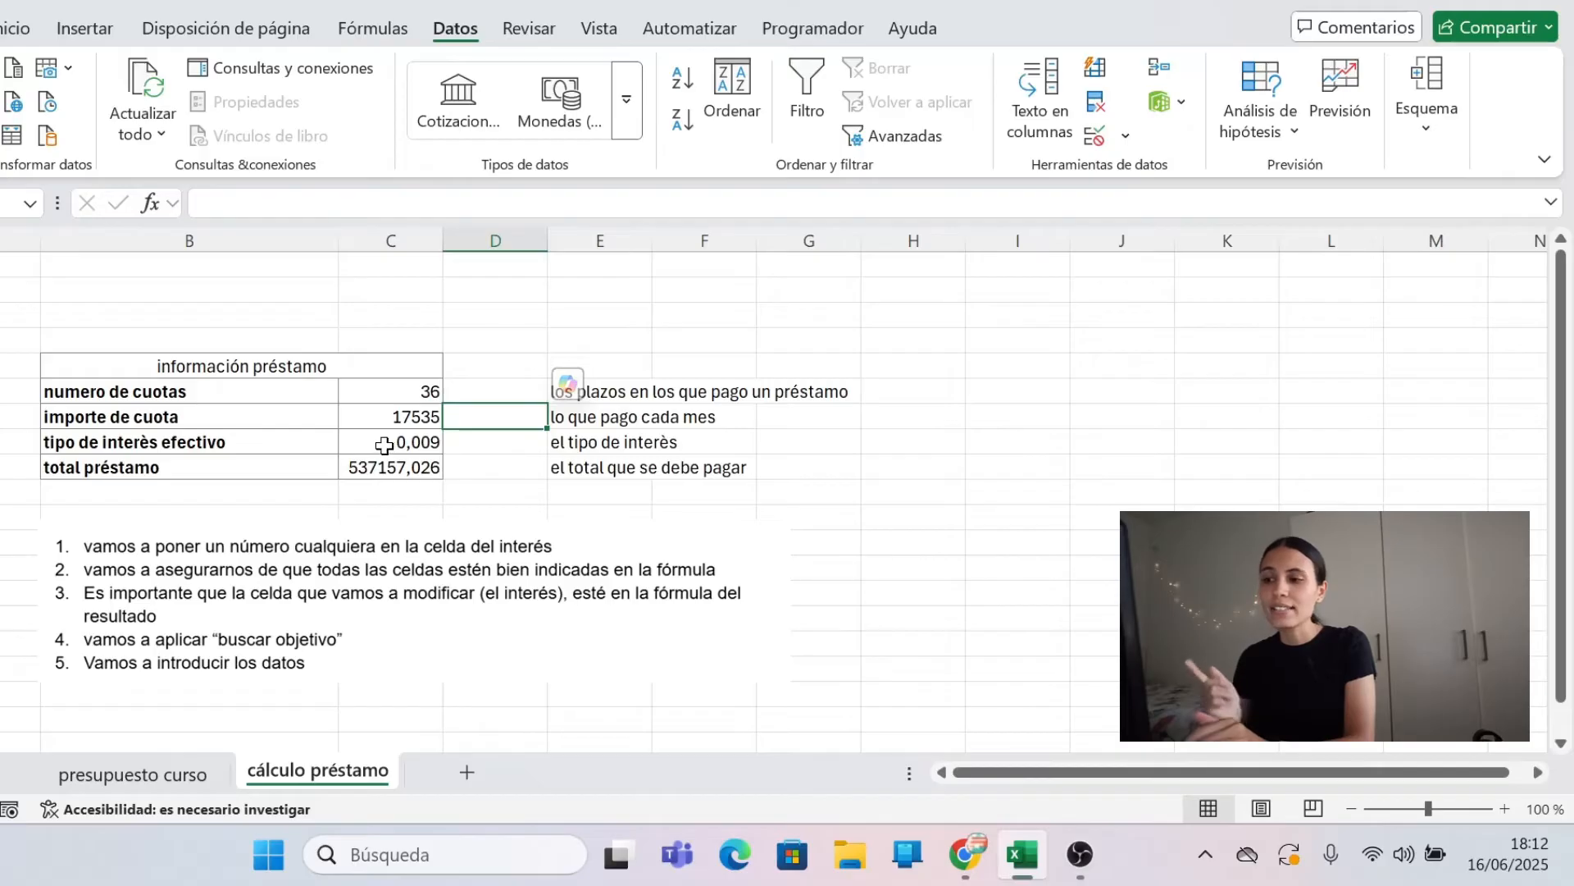
# Run Goal Seek on the loan total in C9 with target value 580000 by changing the interest rate in C8, keeping the solution.
pyautogui.click(371, 471)
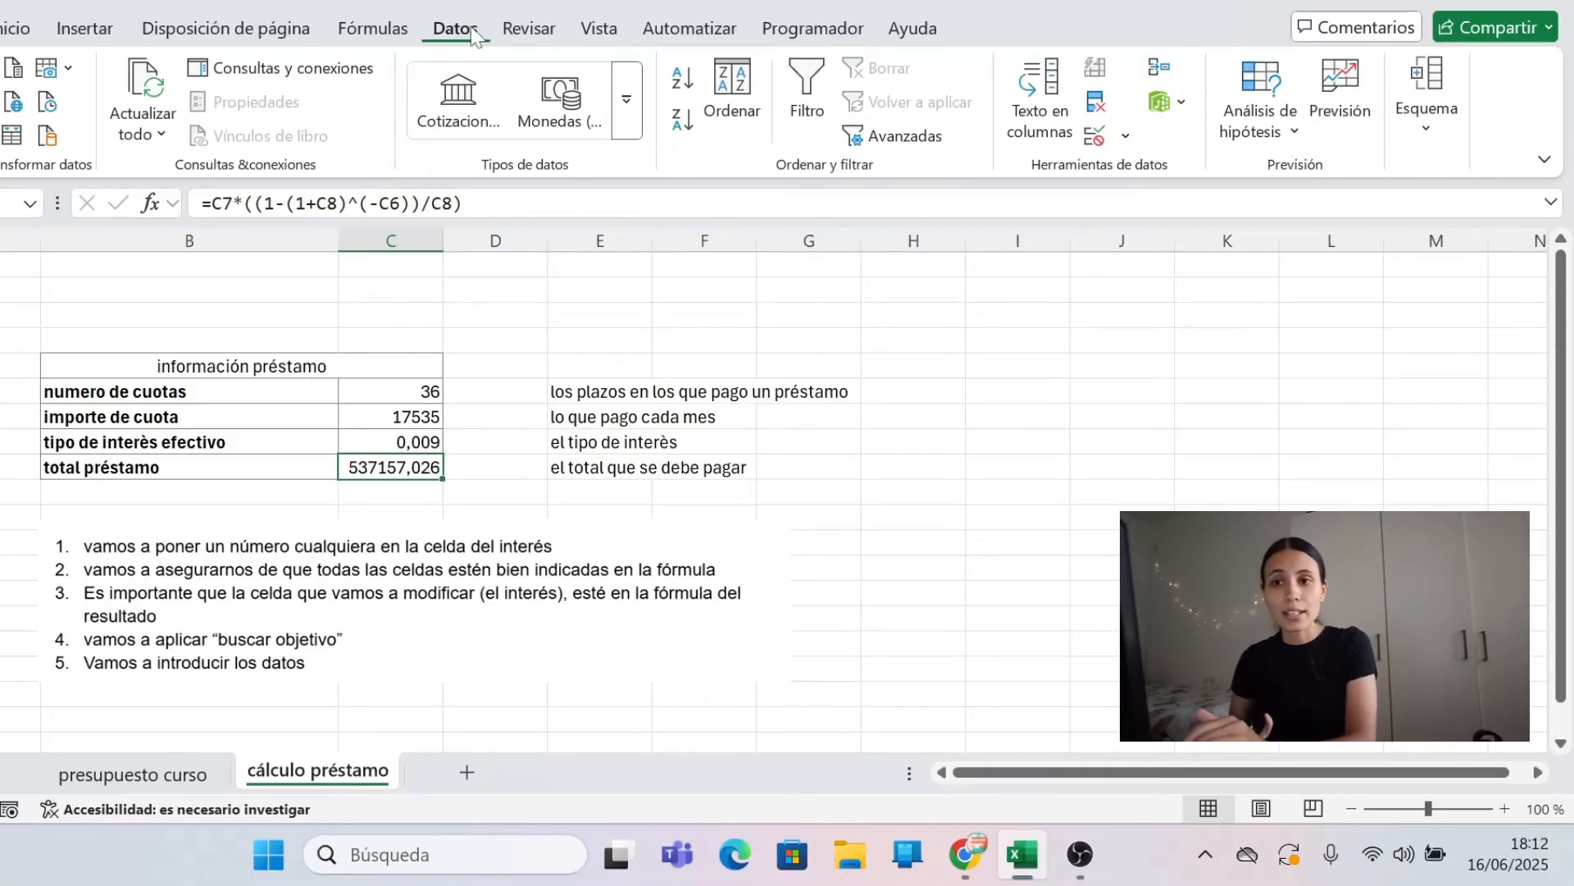
pyautogui.click(1285, 140)
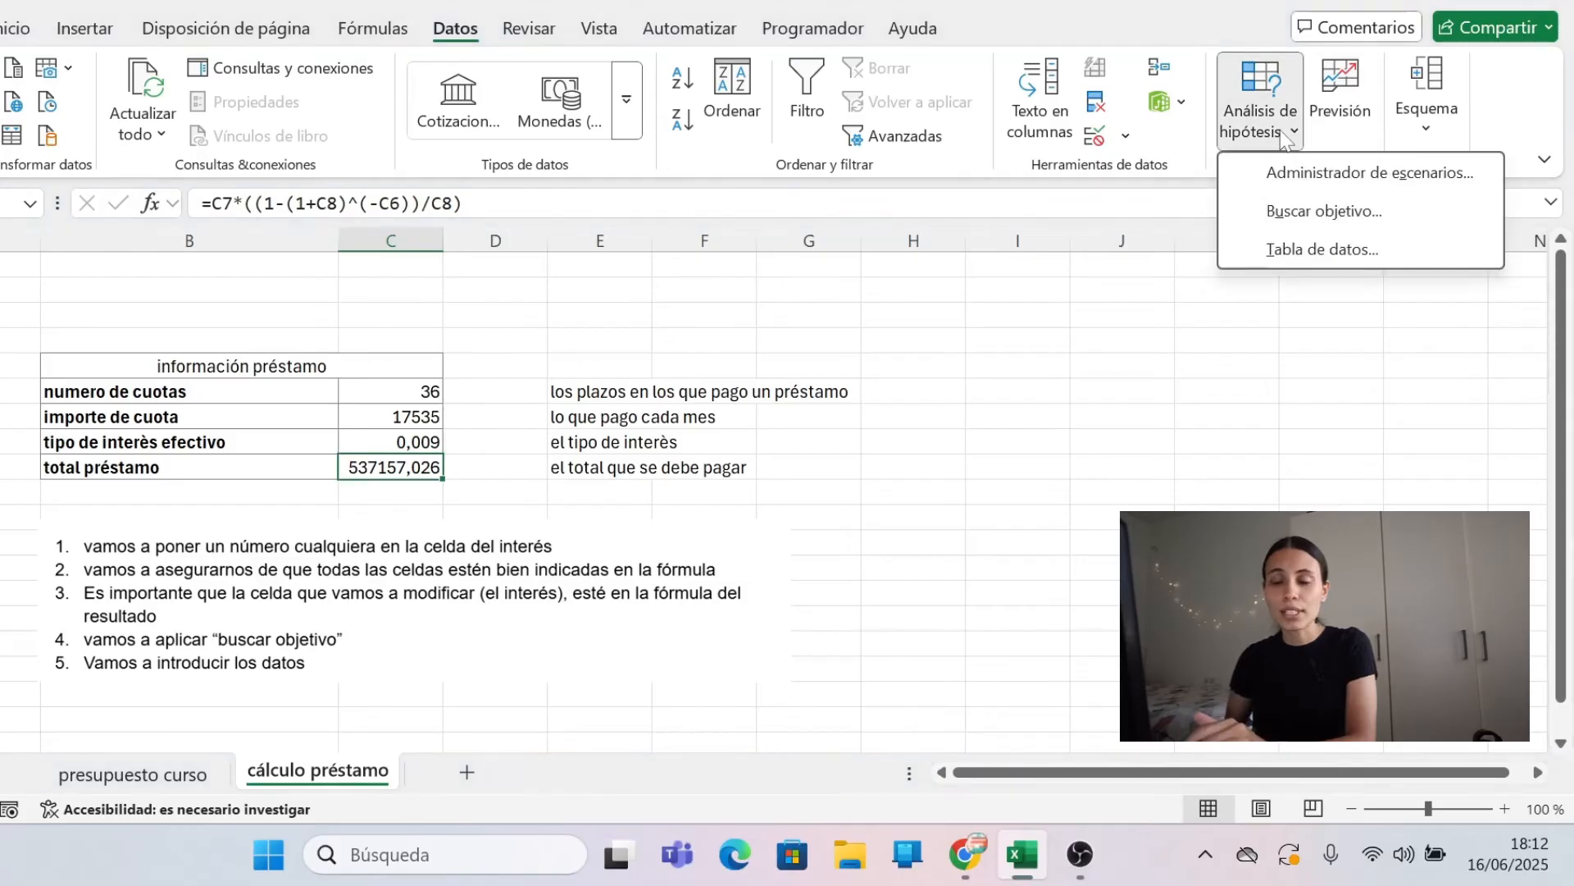
pyautogui.click(1285, 212)
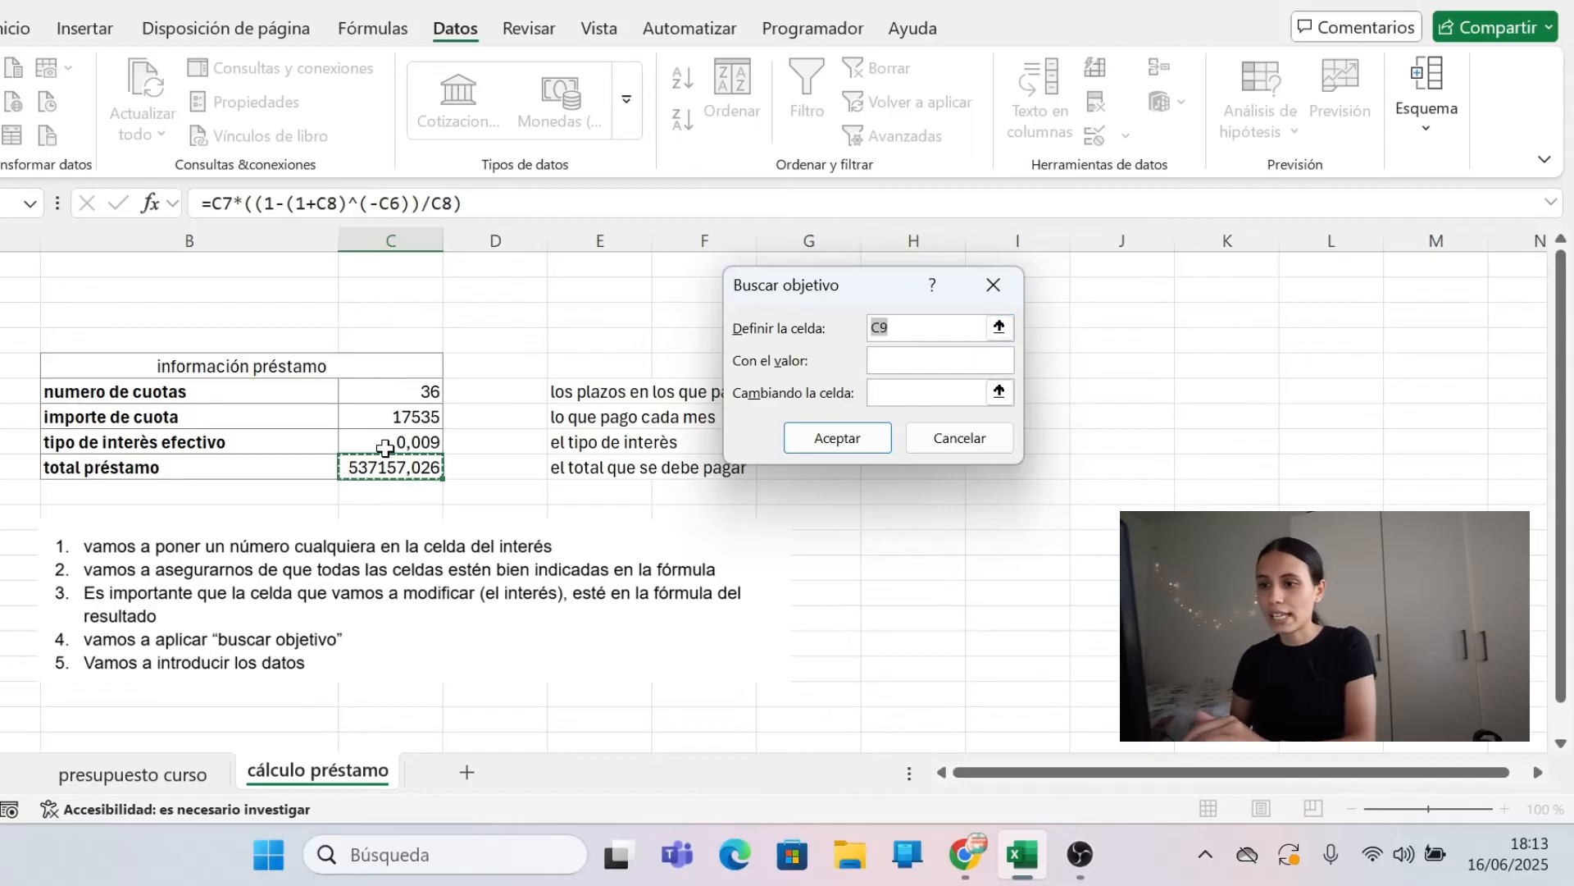
pyautogui.click(891, 362)
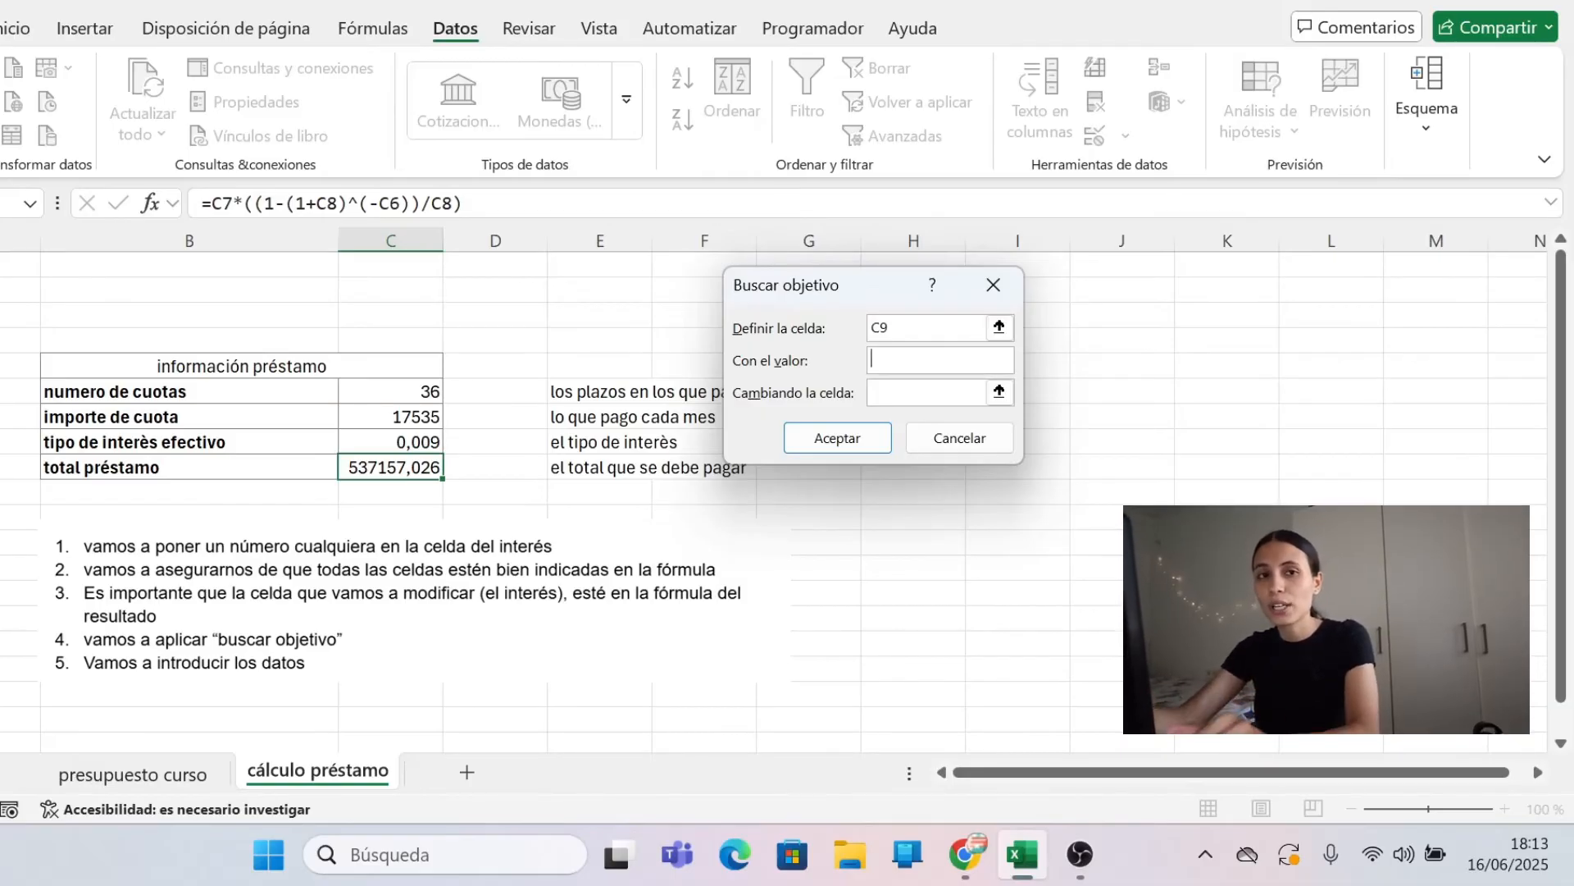
pyautogui.write('58')
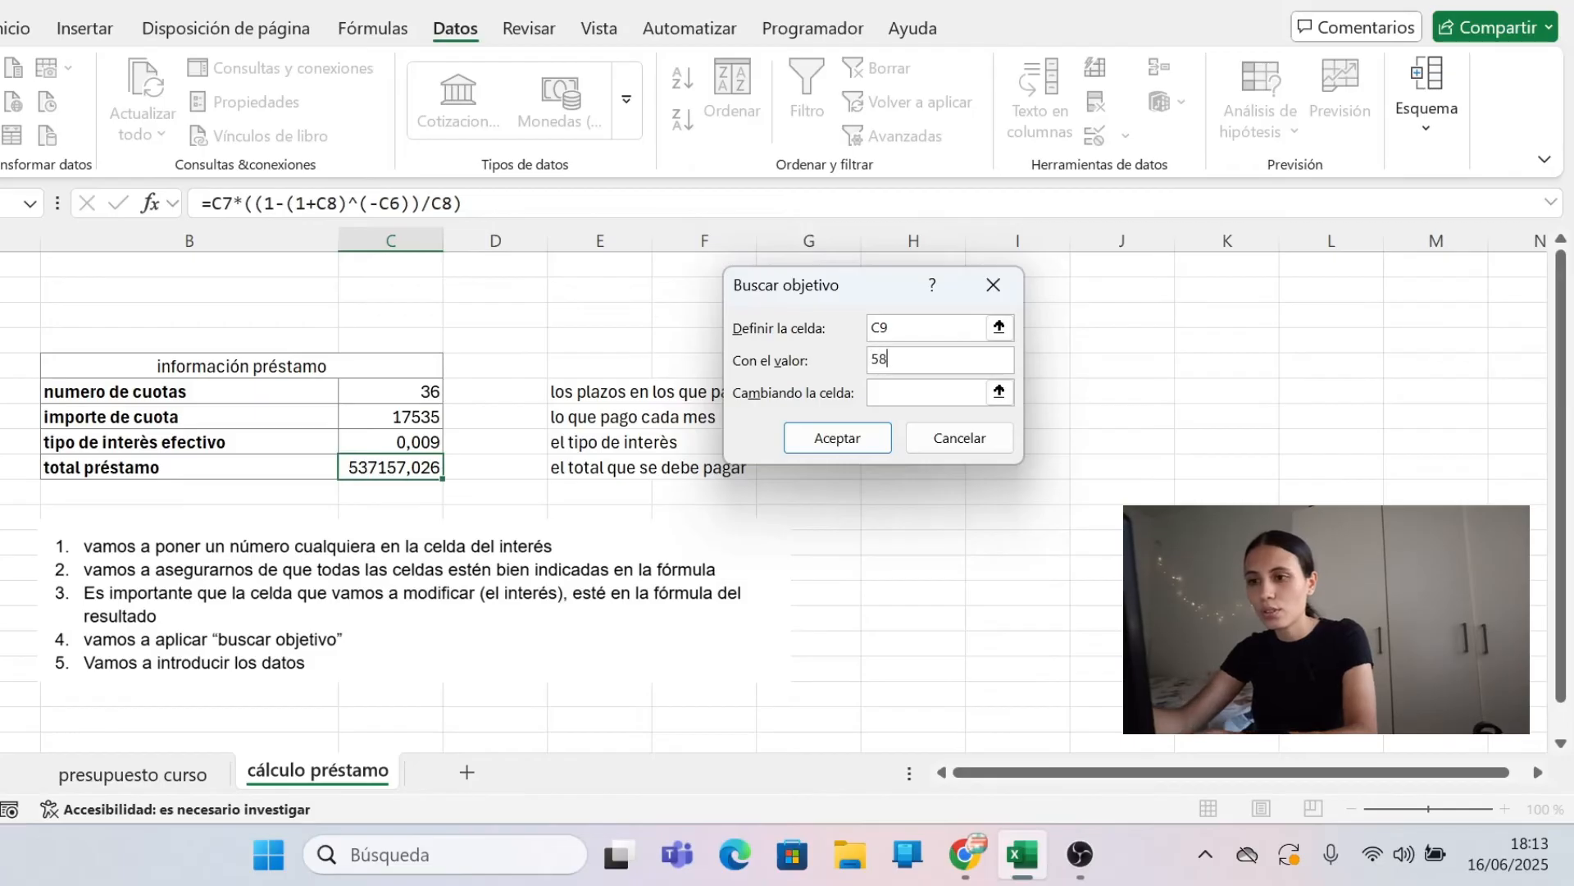
pyautogui.write('000')
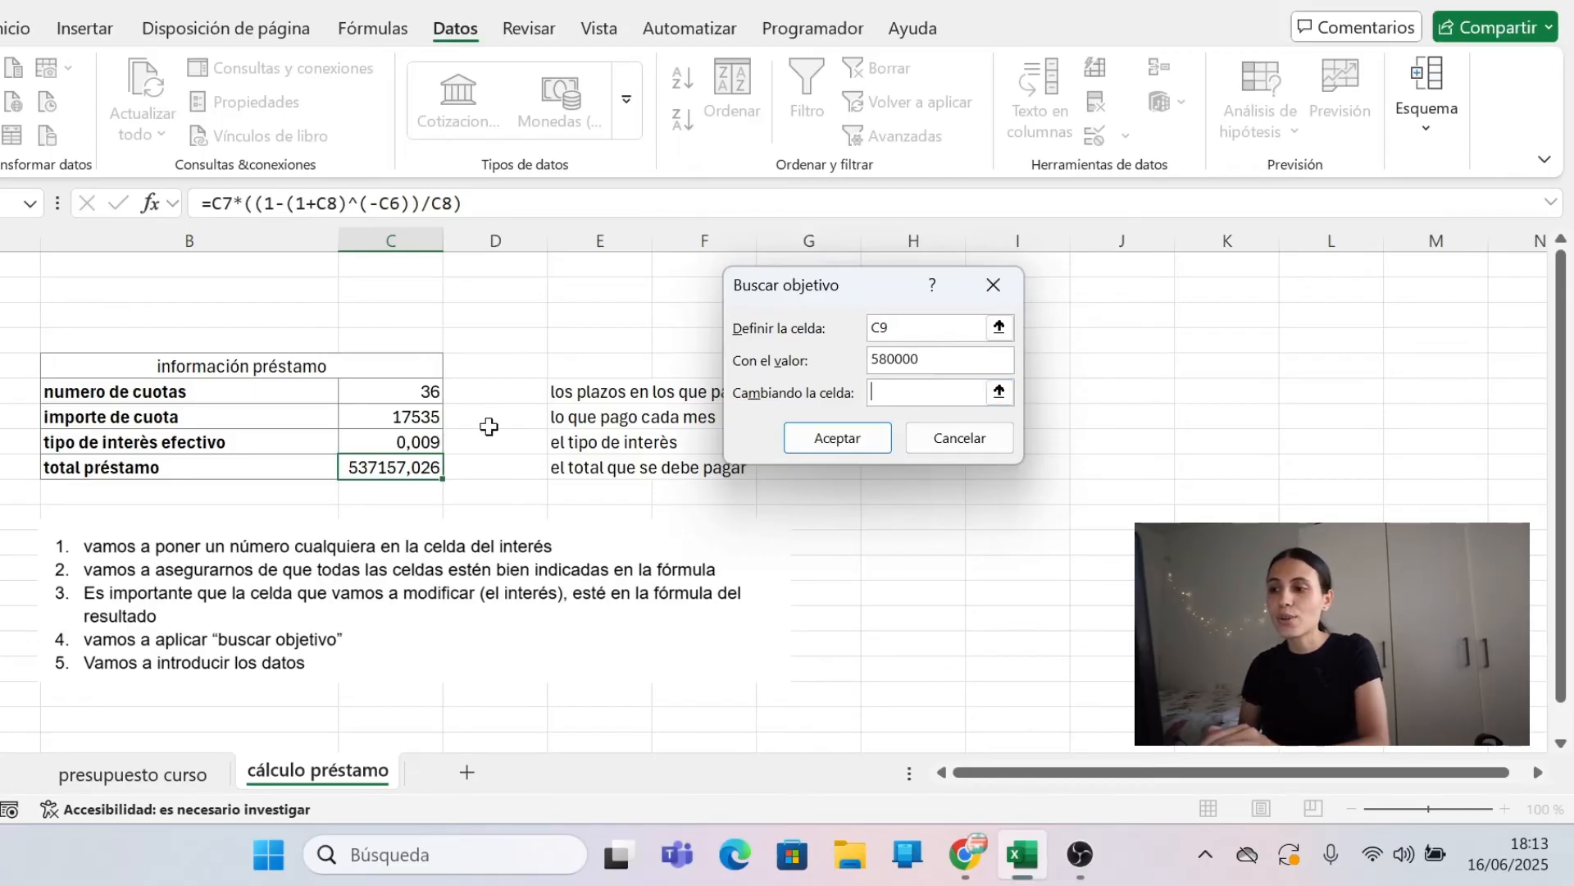
pyautogui.click(390, 442)
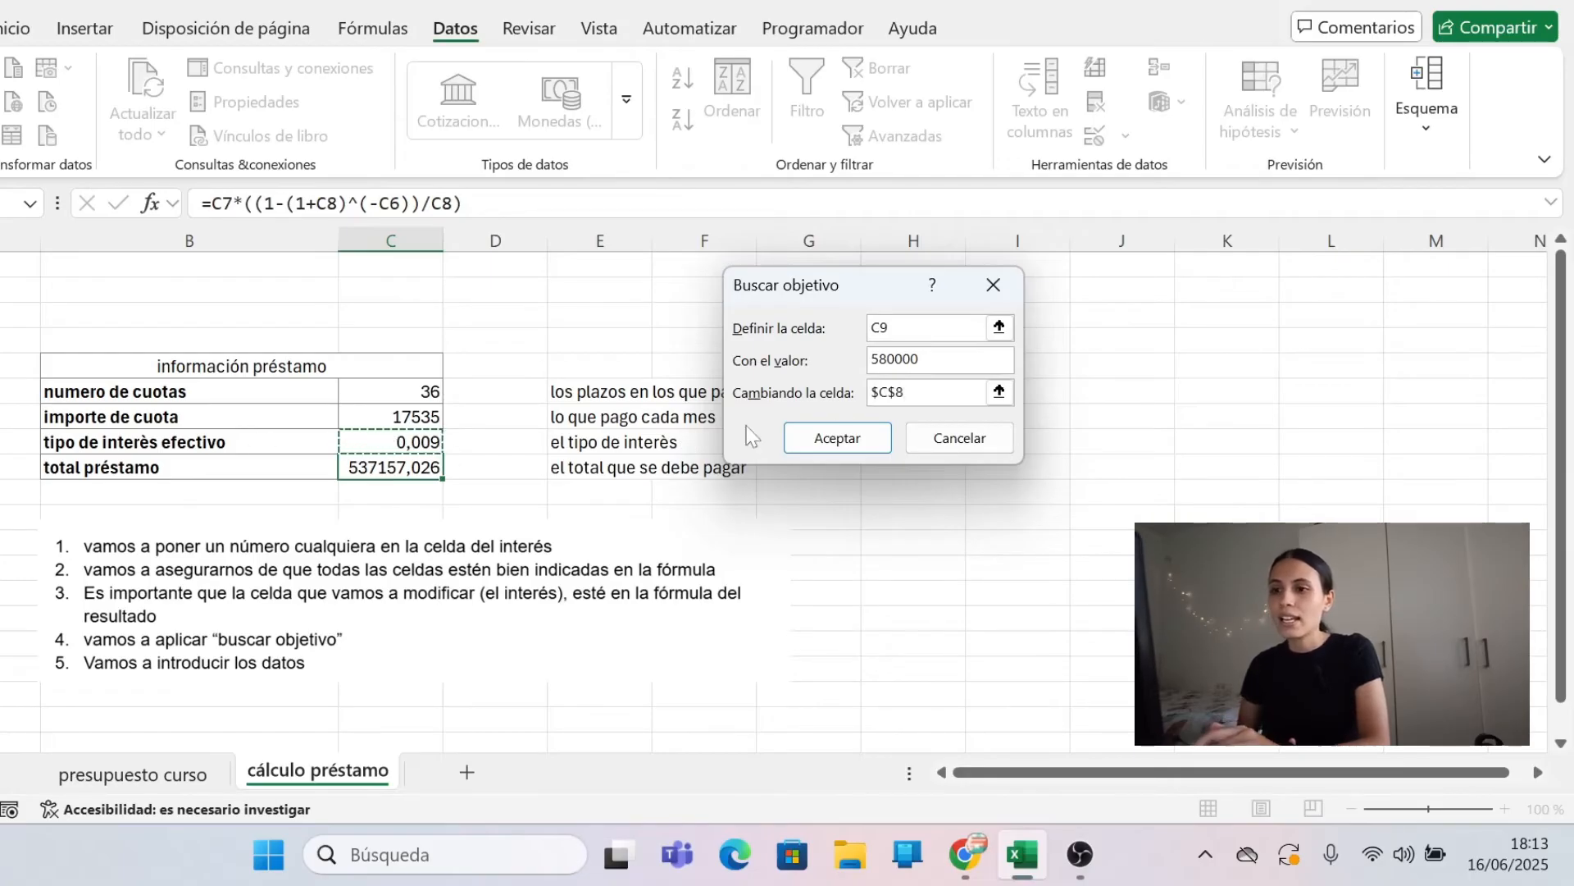
pyautogui.click(844, 434)
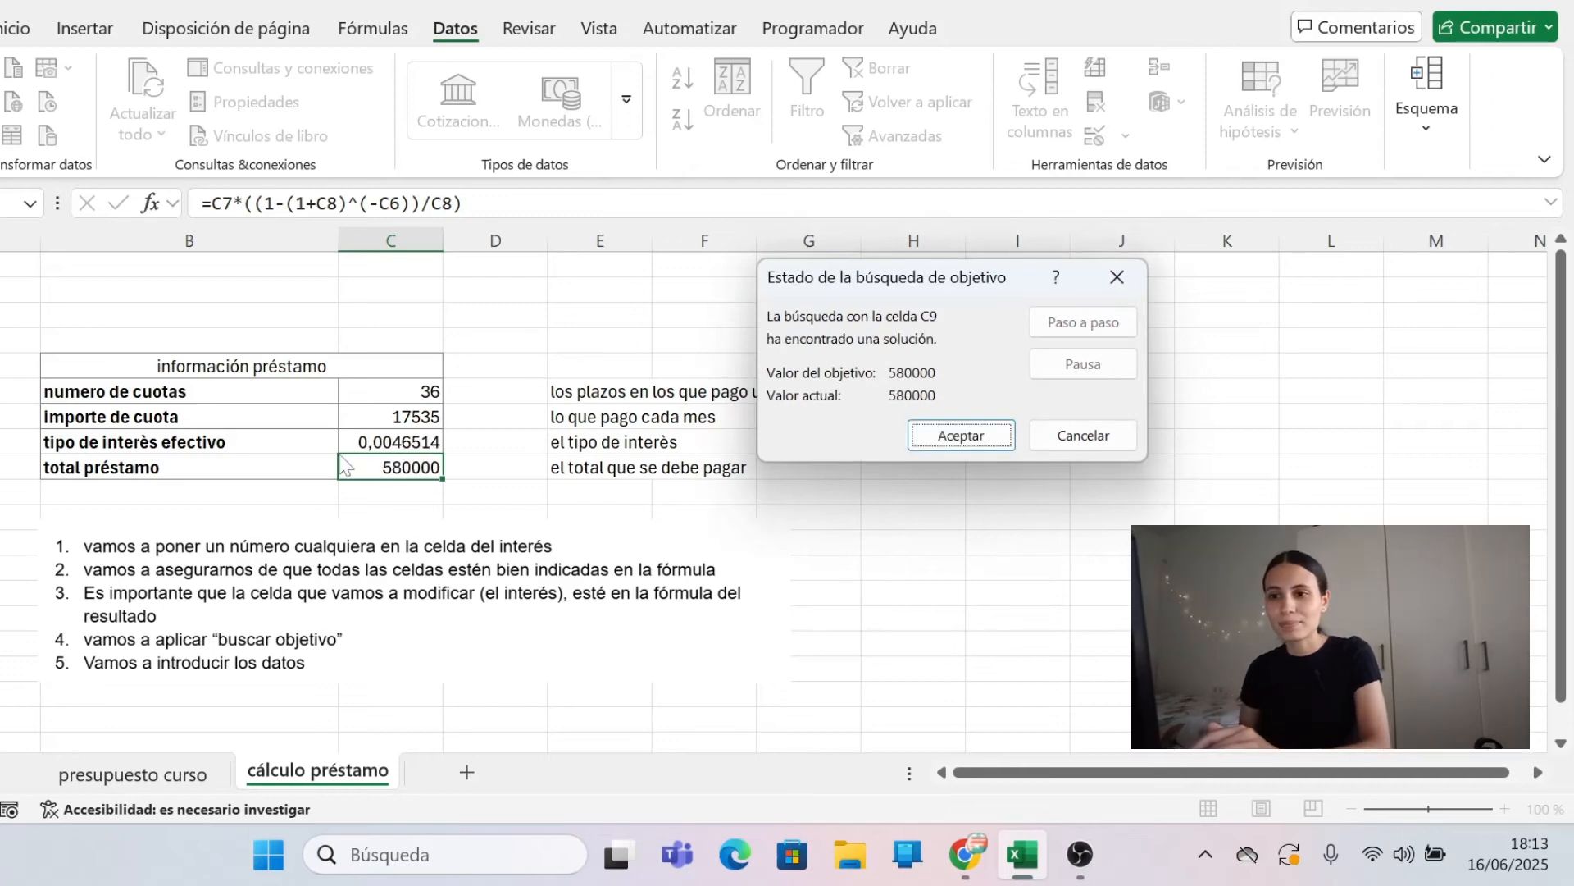
pyautogui.click(975, 432)
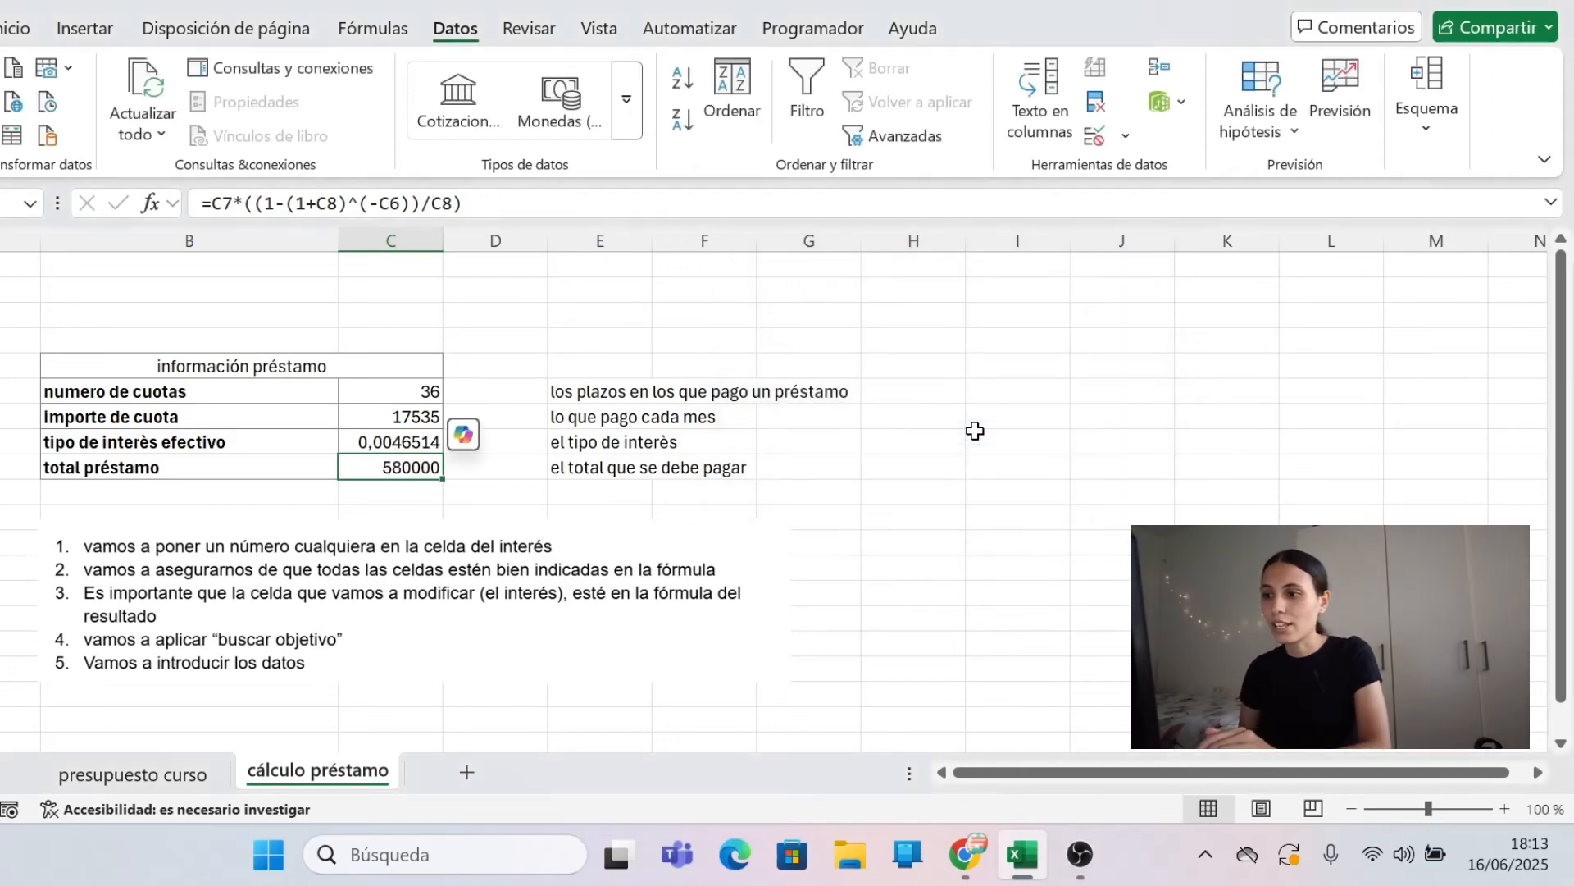
# Inspect the cell references in the total préstamo formula and the importe de cuota cell it uses.
pyautogui.click(568, 490)
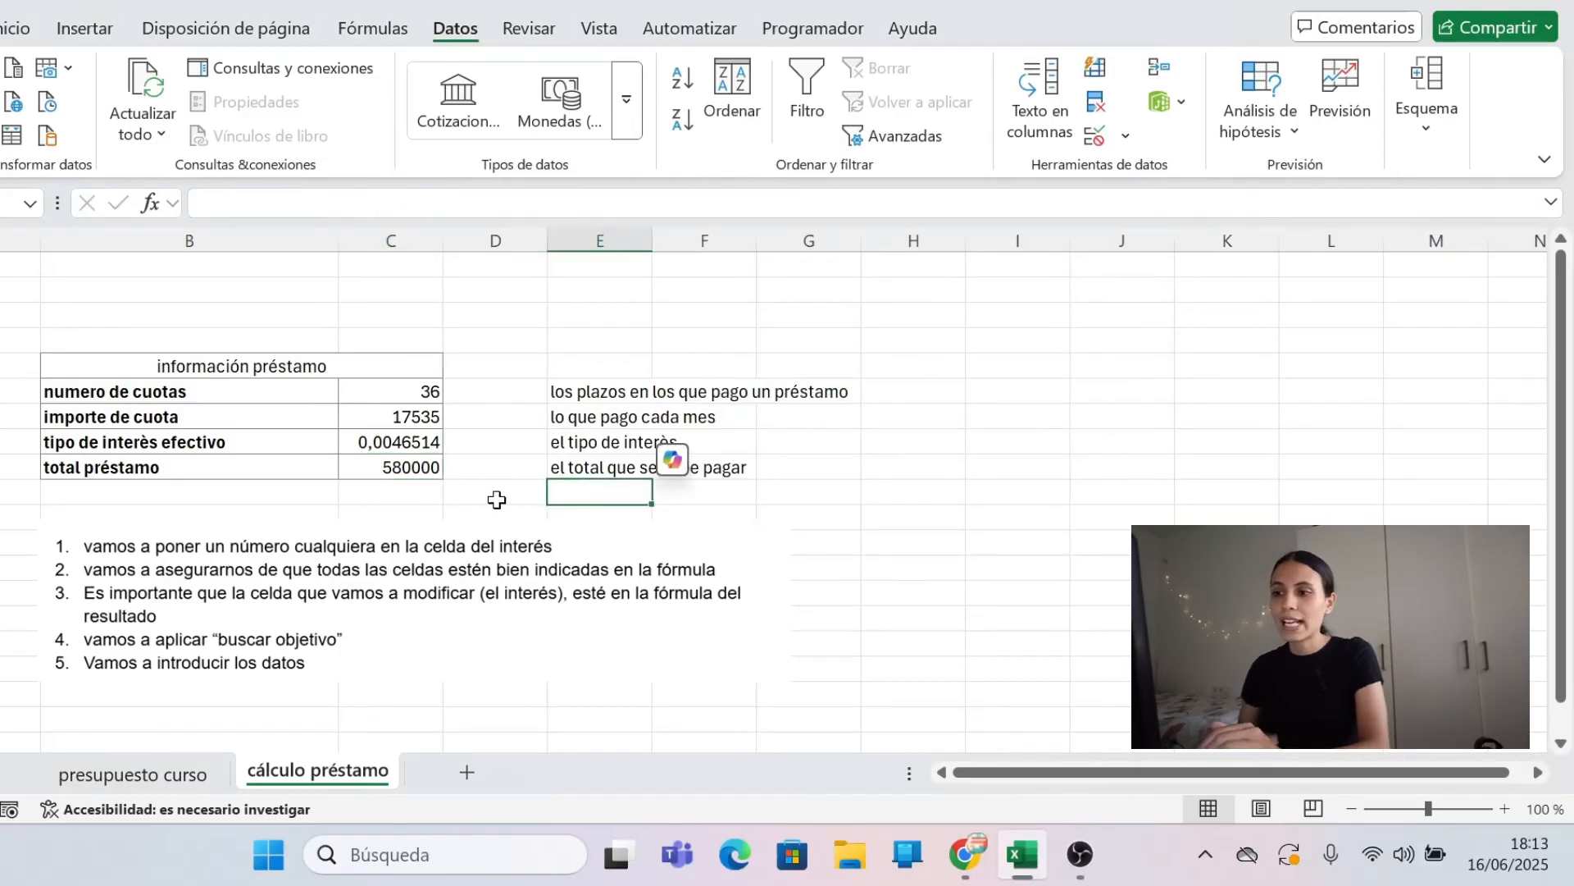
pyautogui.click(414, 491)
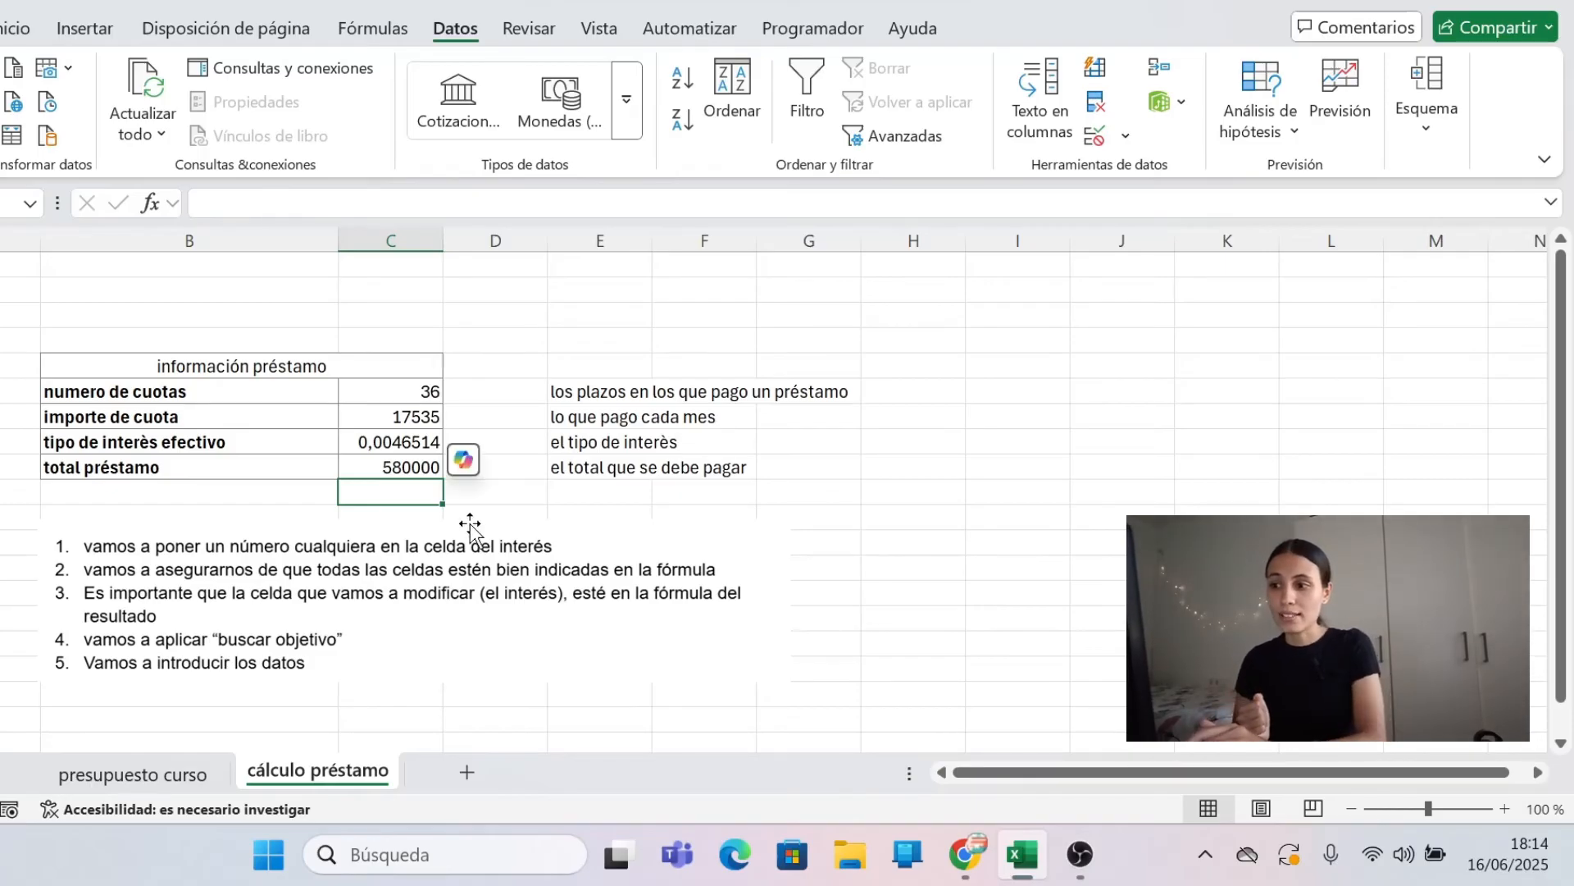
pyautogui.doubleClick(410, 466)
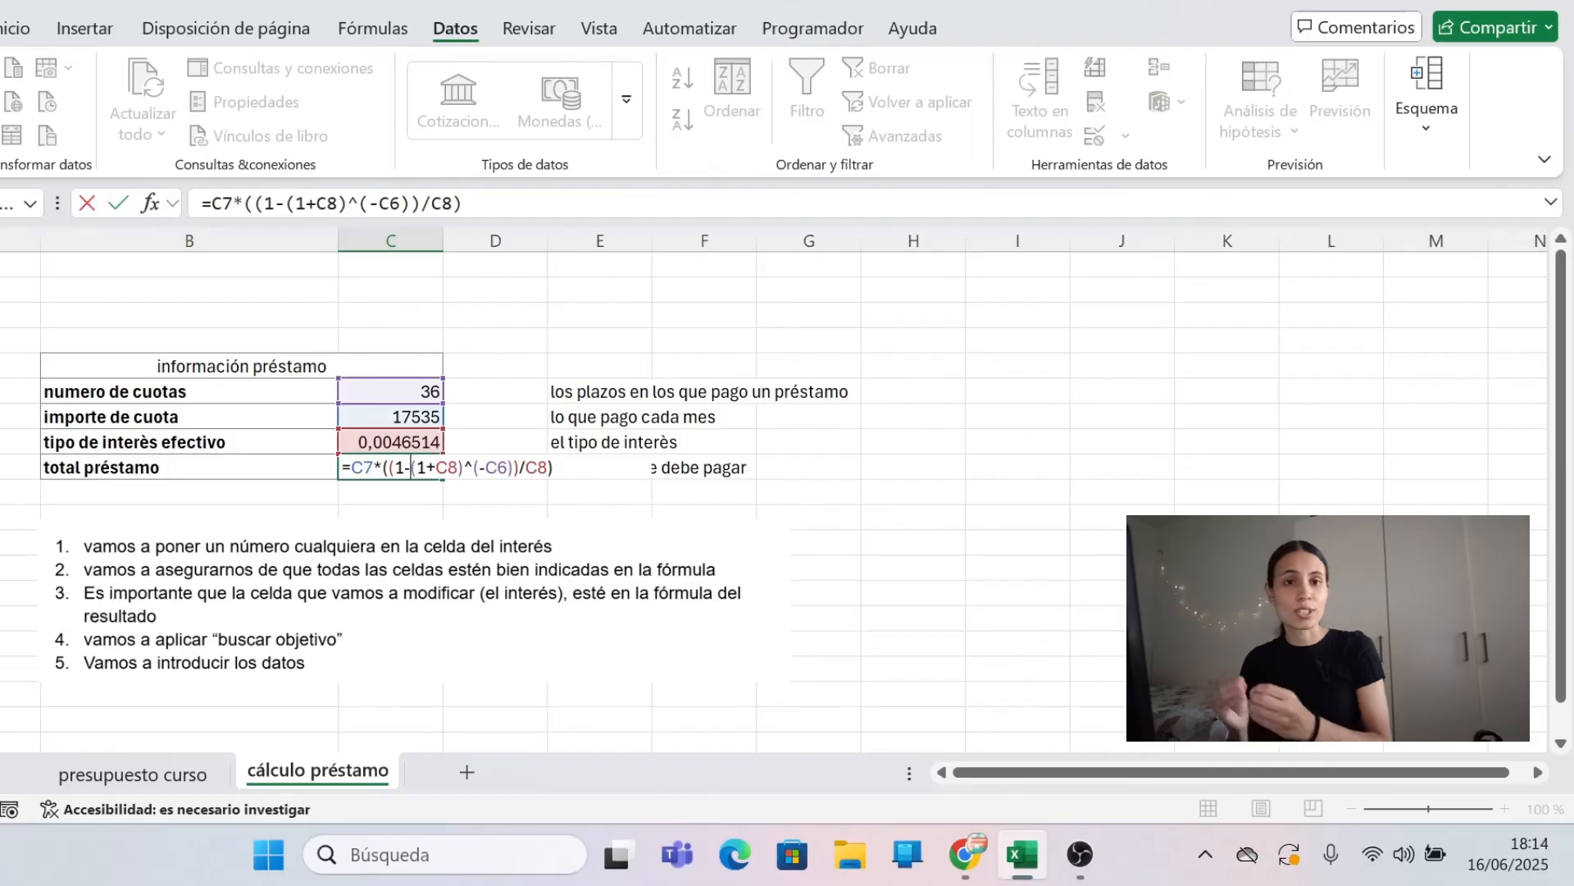
pyautogui.press('Return')
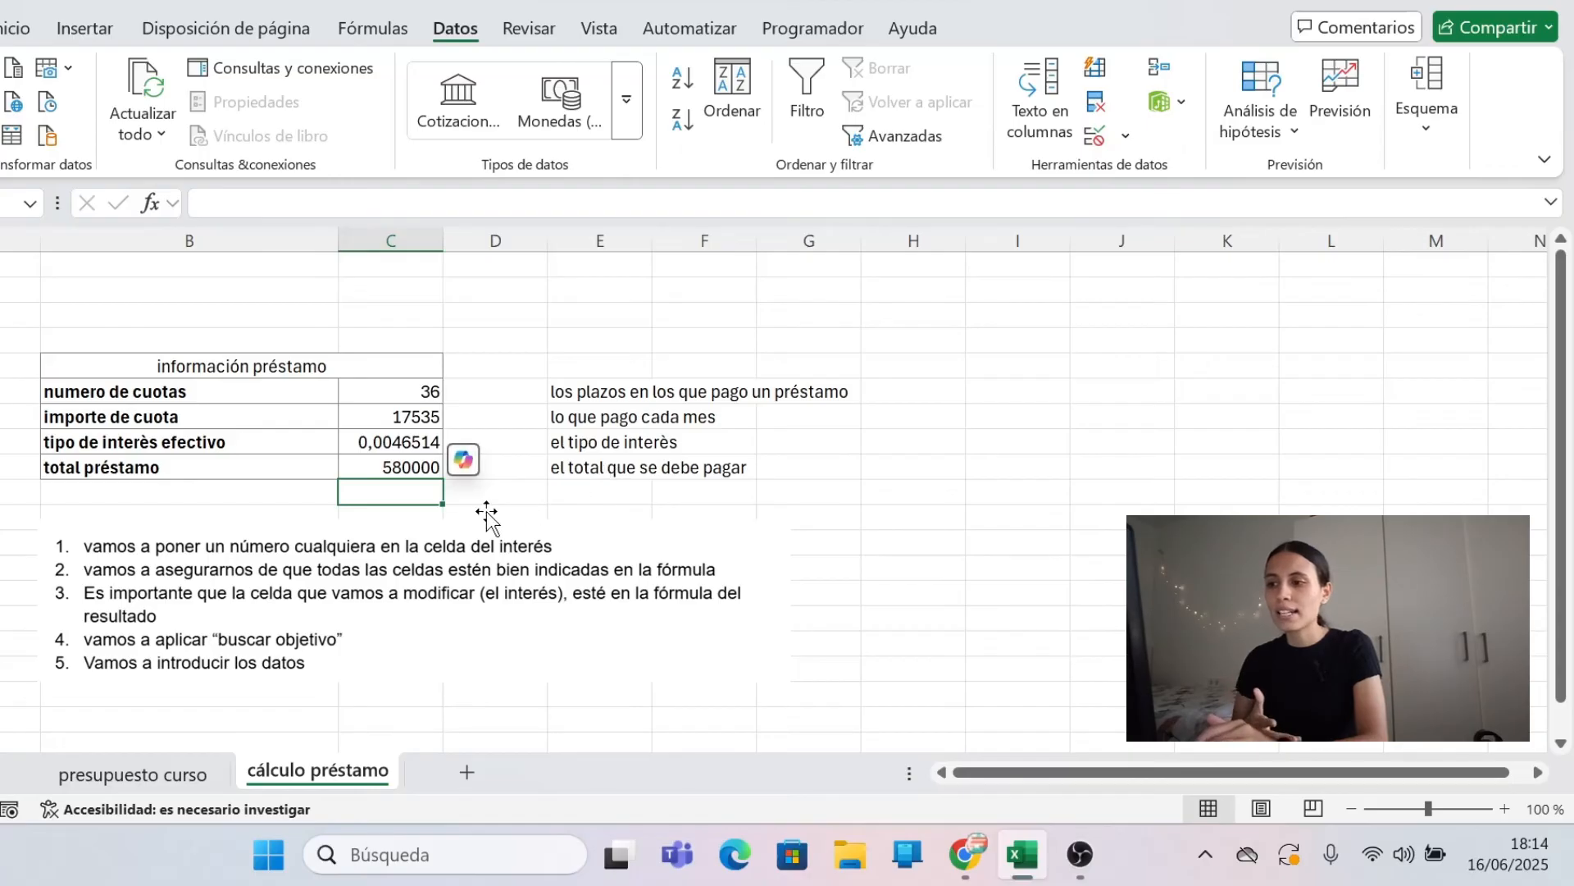
pyautogui.click(367, 418)
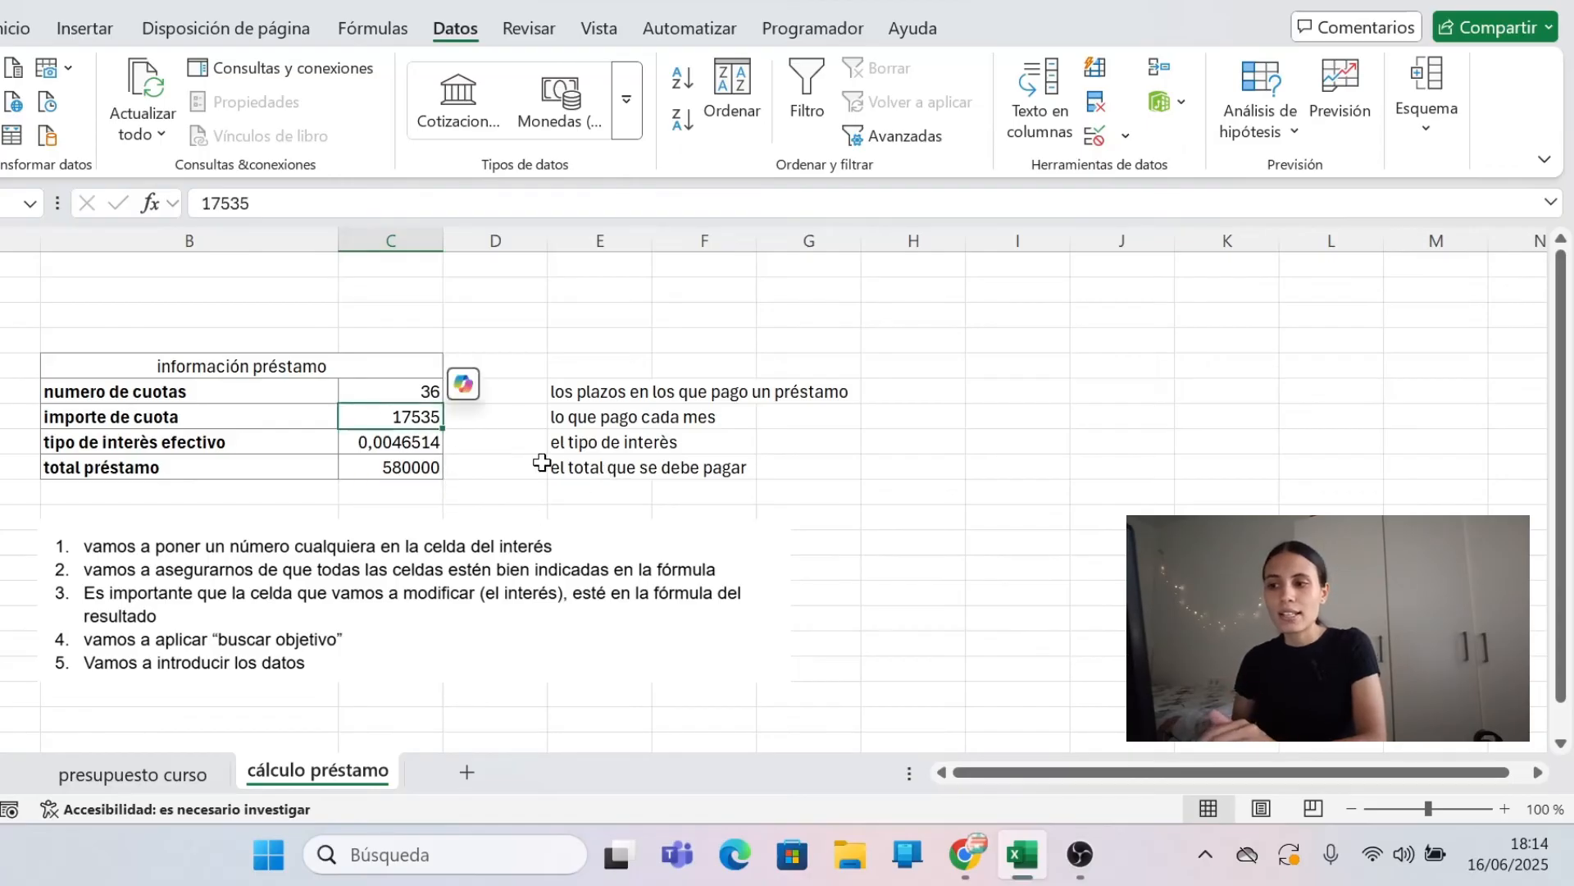
# Run Goal Seek on C9 with target value 570000 by changing the instalment amount in C7, keeping the solution.
pyautogui.click(431, 470)
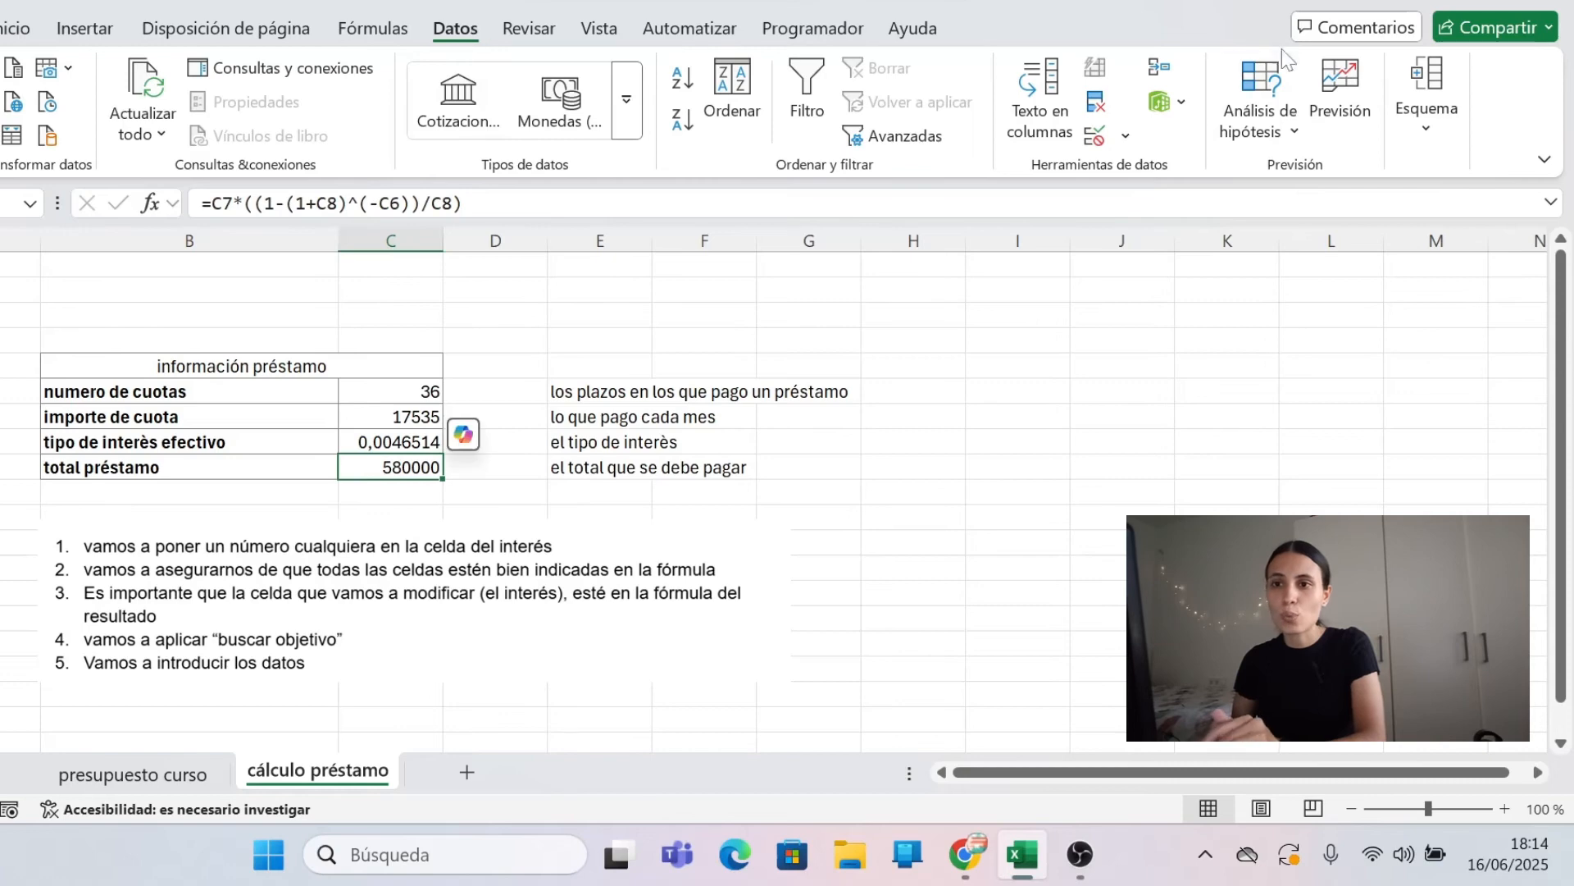
pyautogui.click(1267, 115)
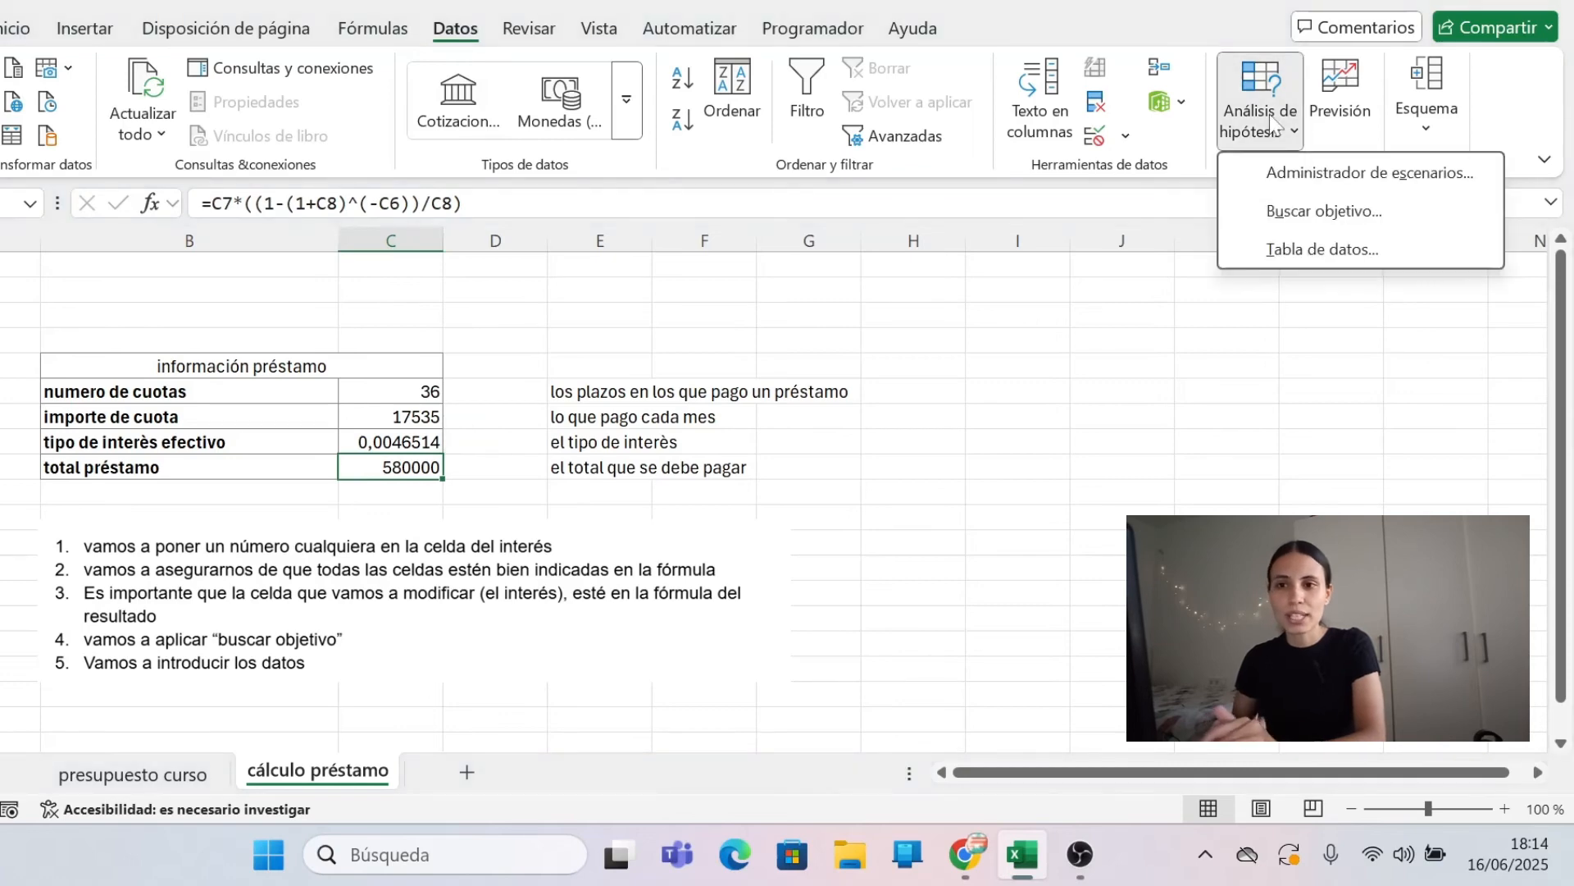
pyautogui.click(1304, 214)
pyautogui.click(1016, 355)
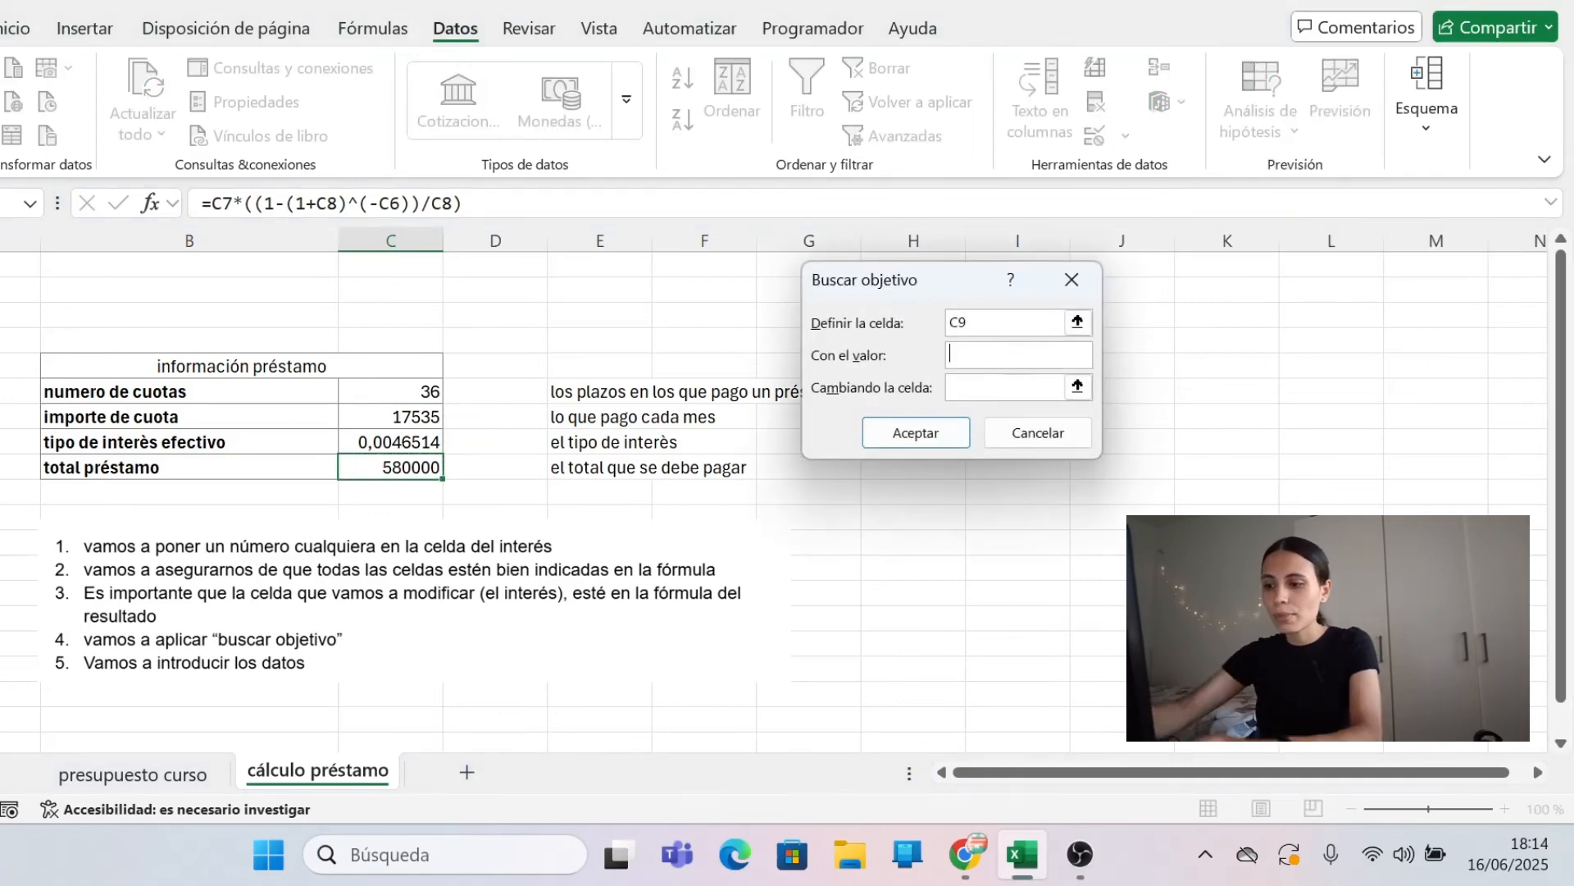
pyautogui.write('570')
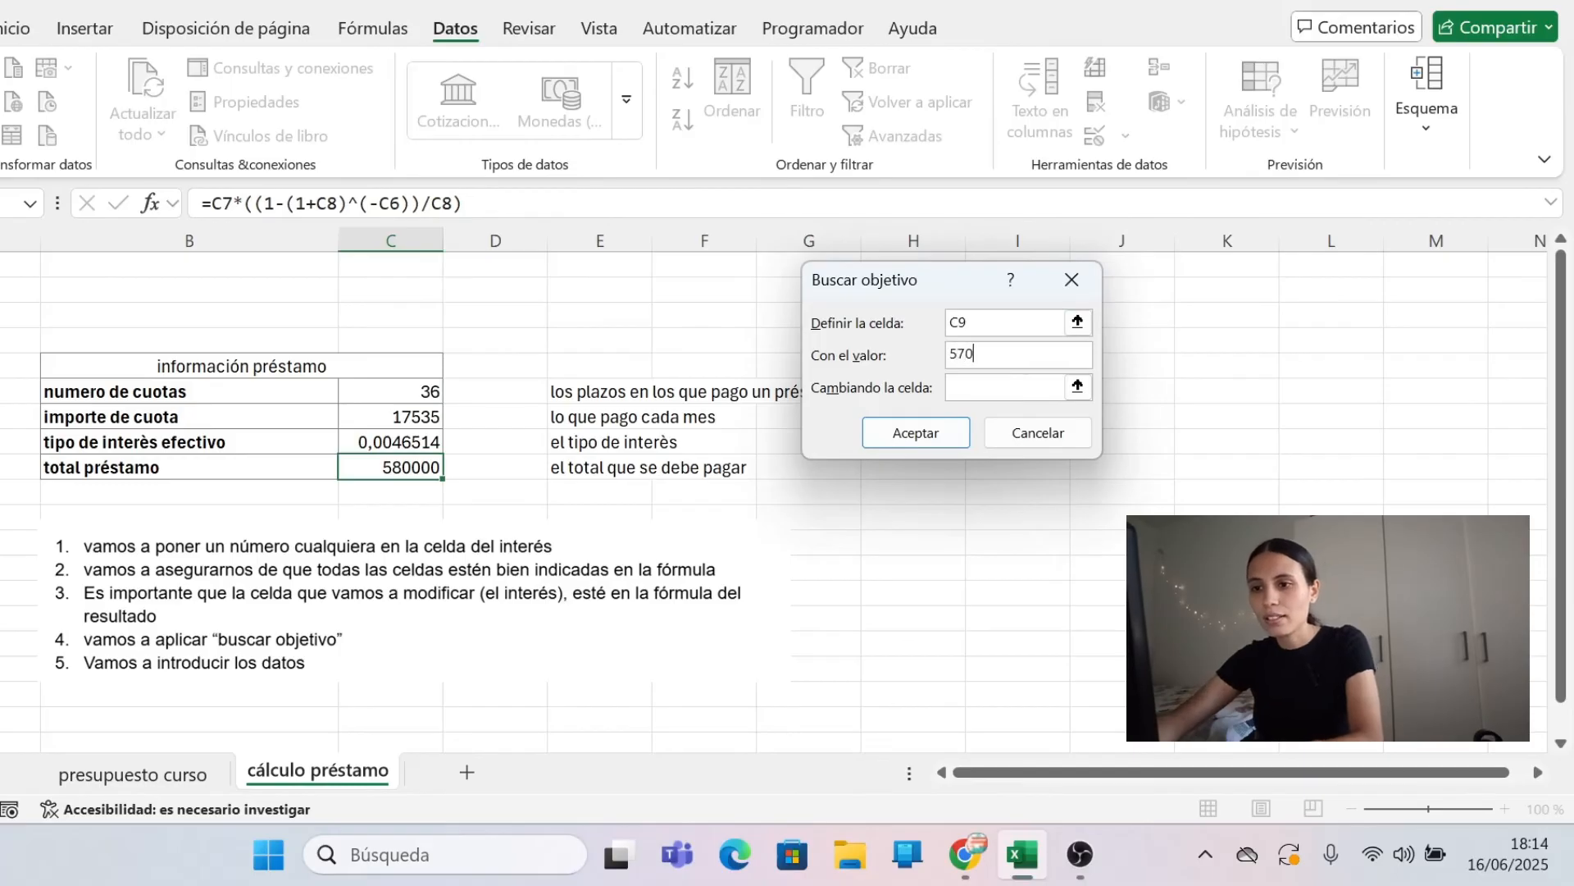
pyautogui.write('000')
pyautogui.press('Tab')
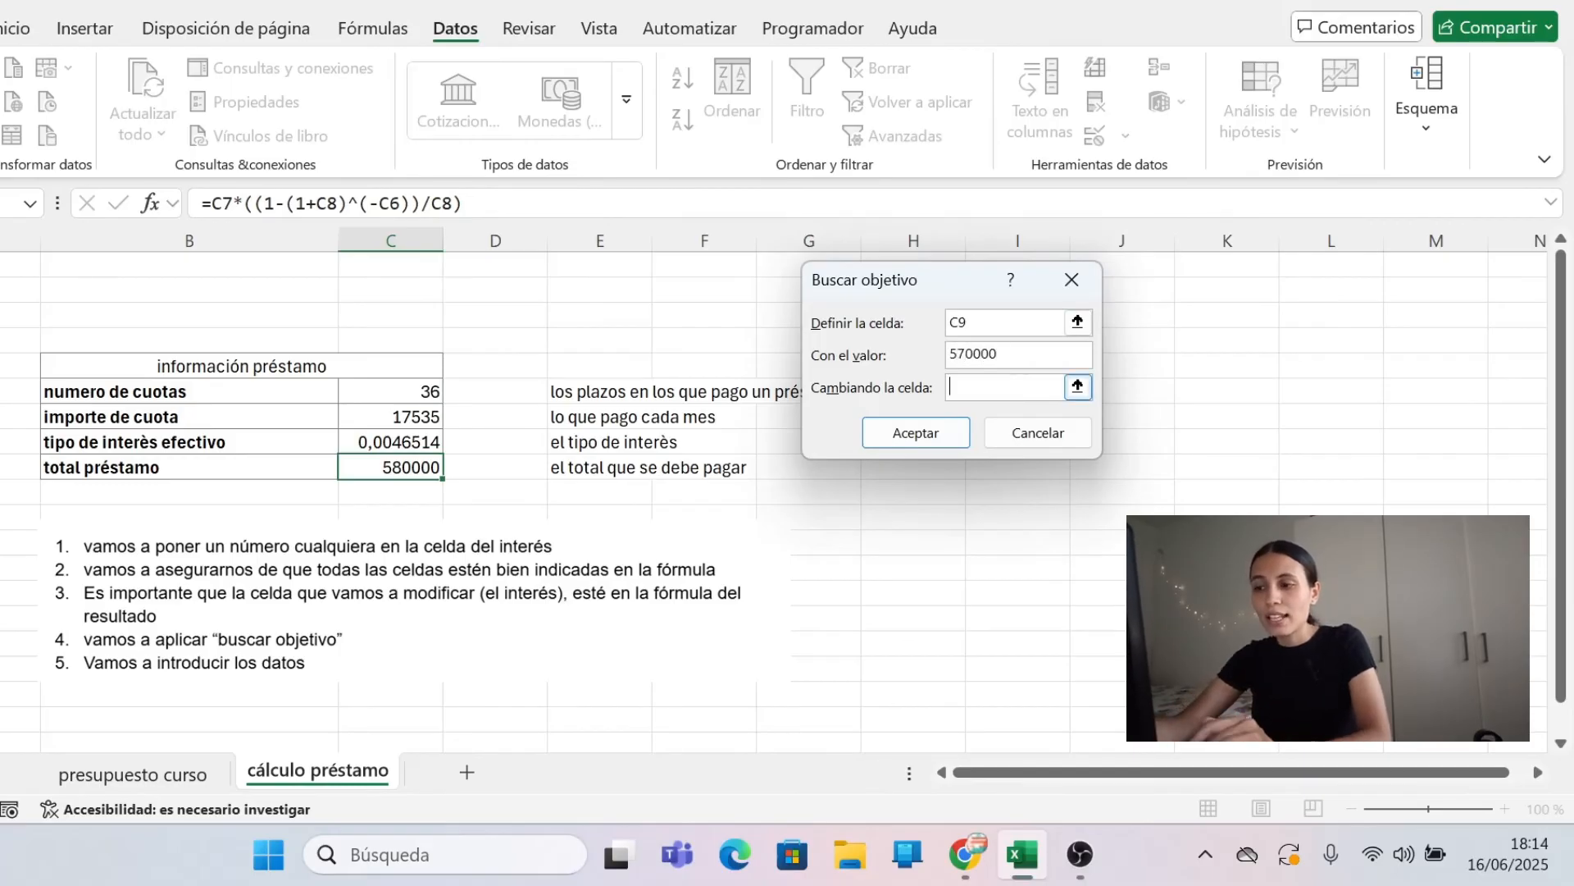
pyautogui.click(408, 421)
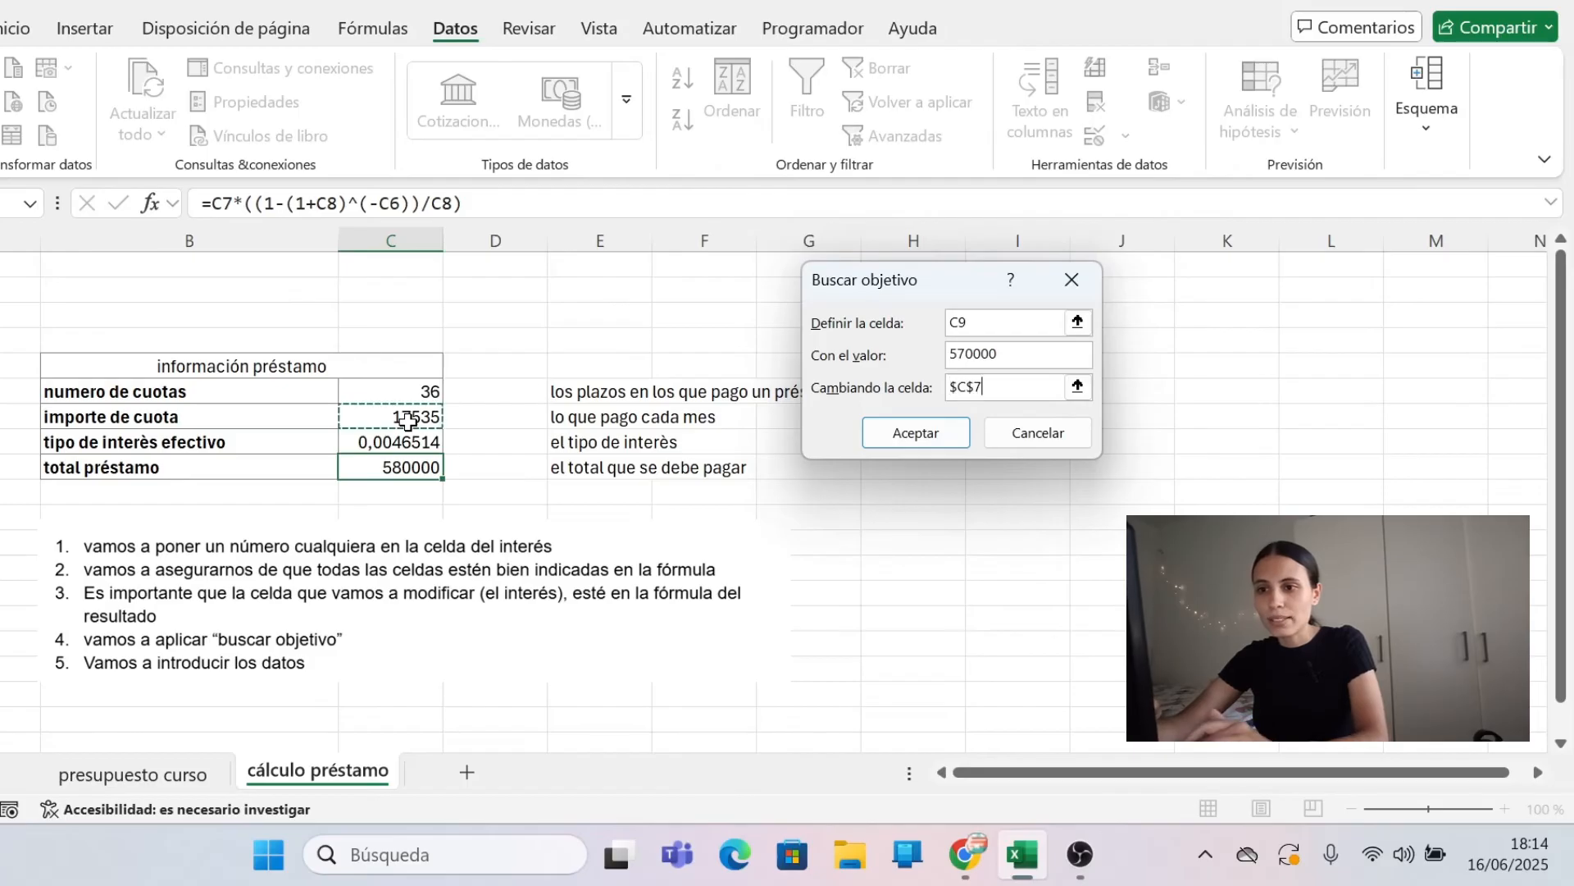
pyautogui.click(906, 447)
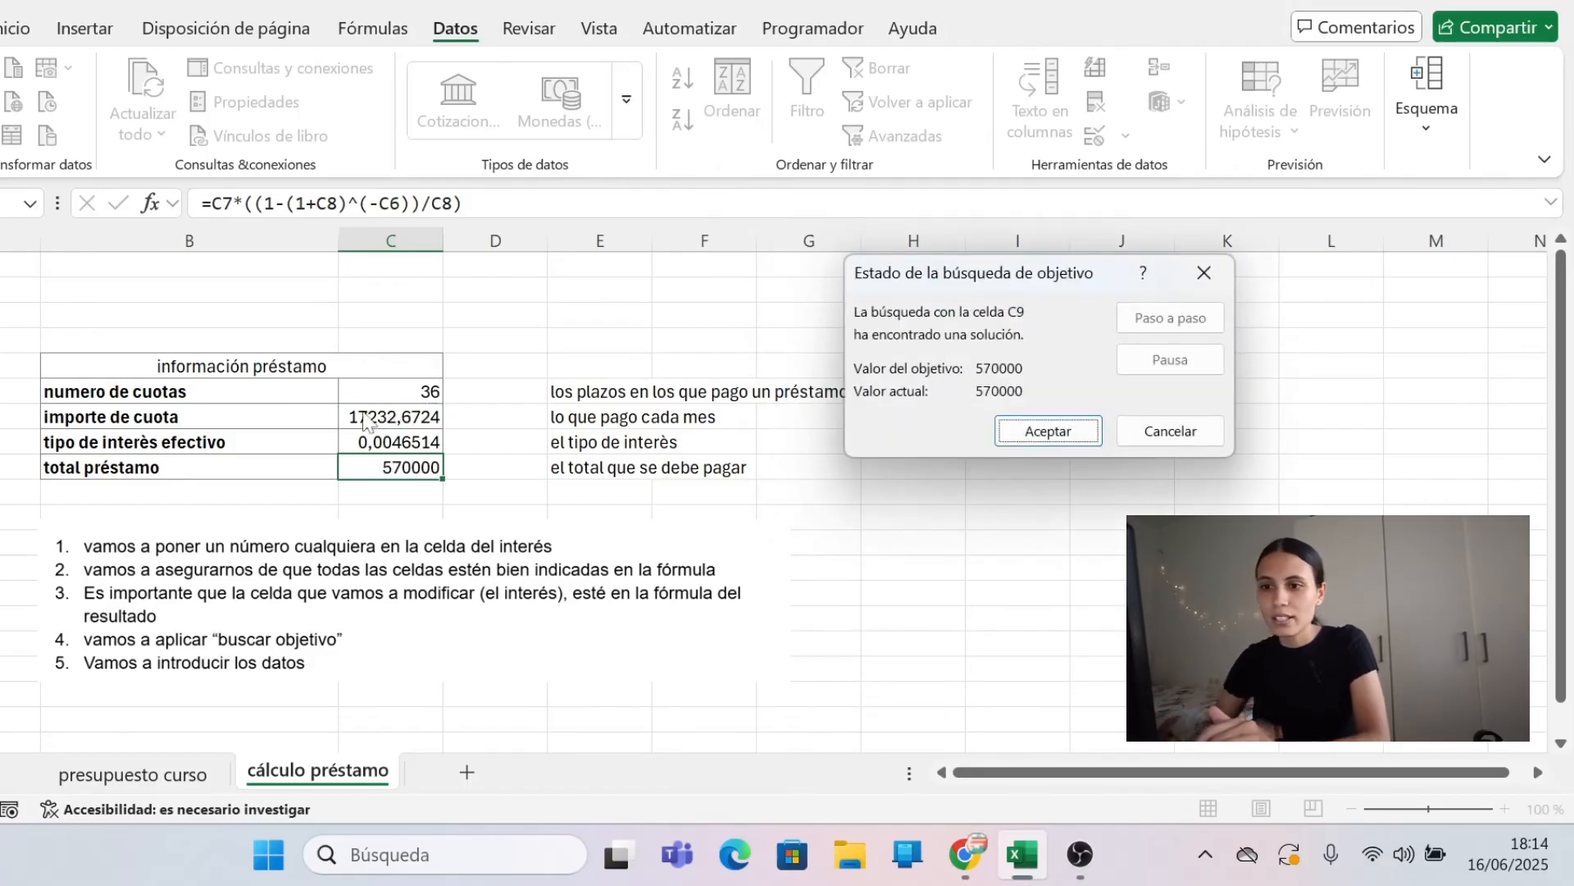
pyautogui.click(1048, 431)
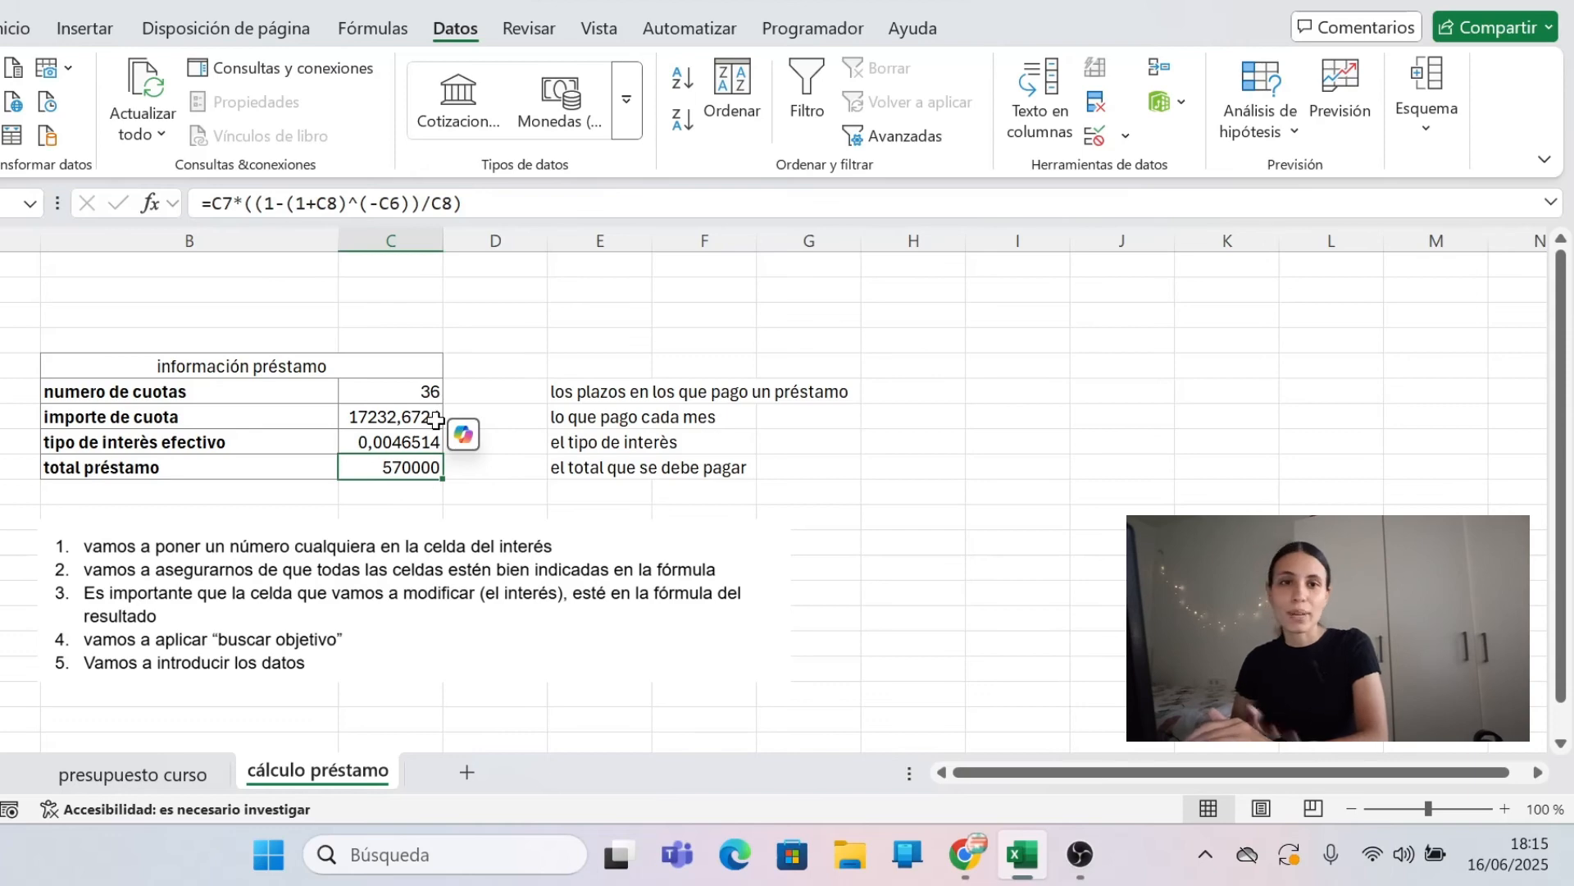
pyautogui.click(1015, 566)
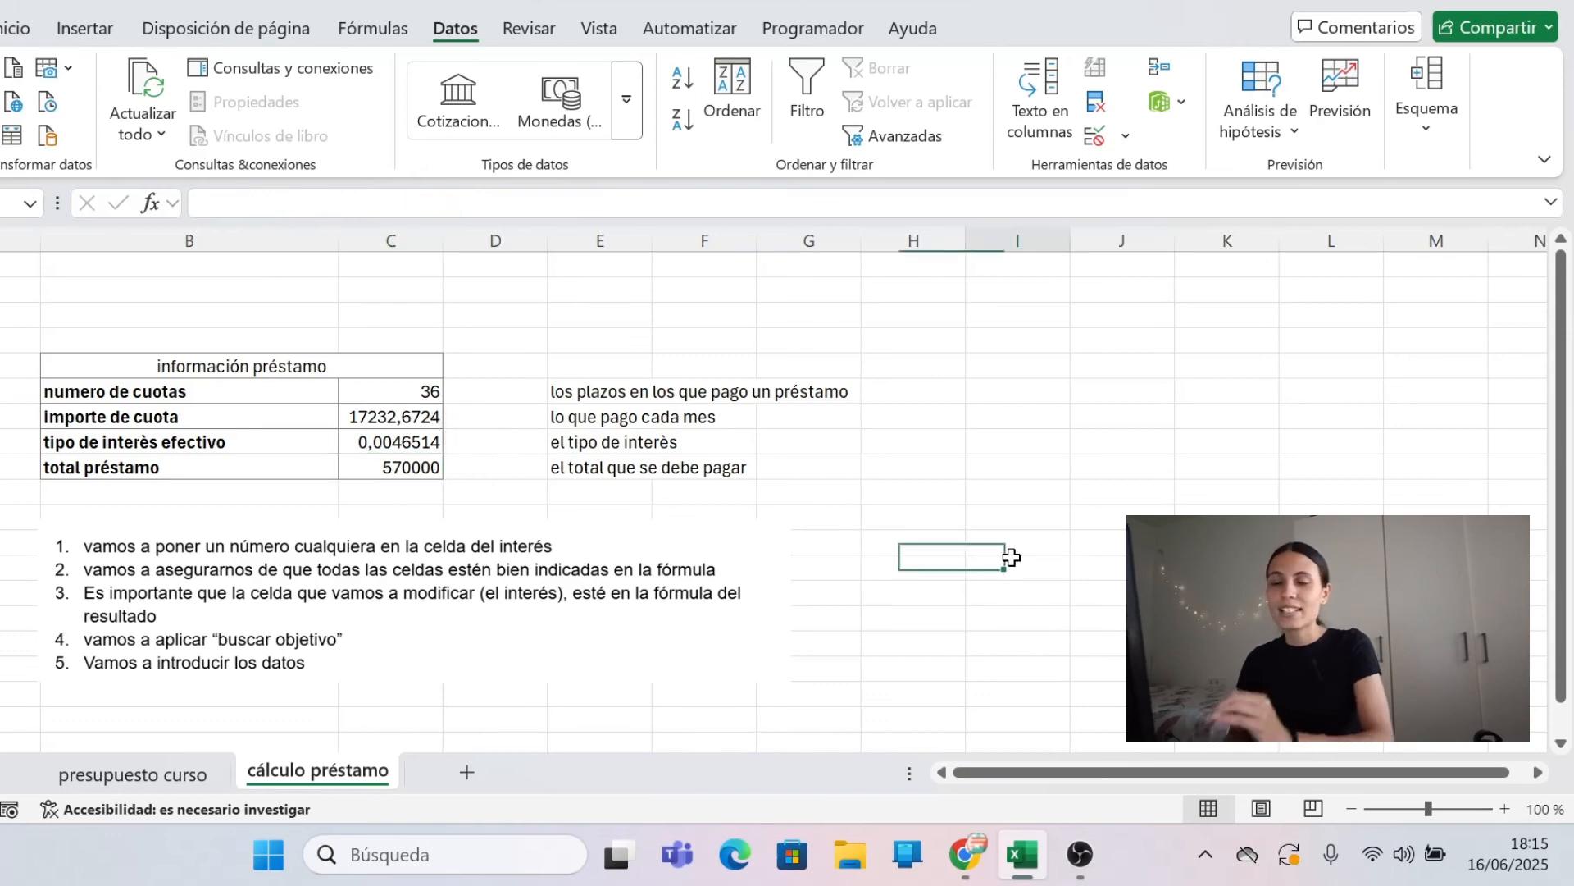